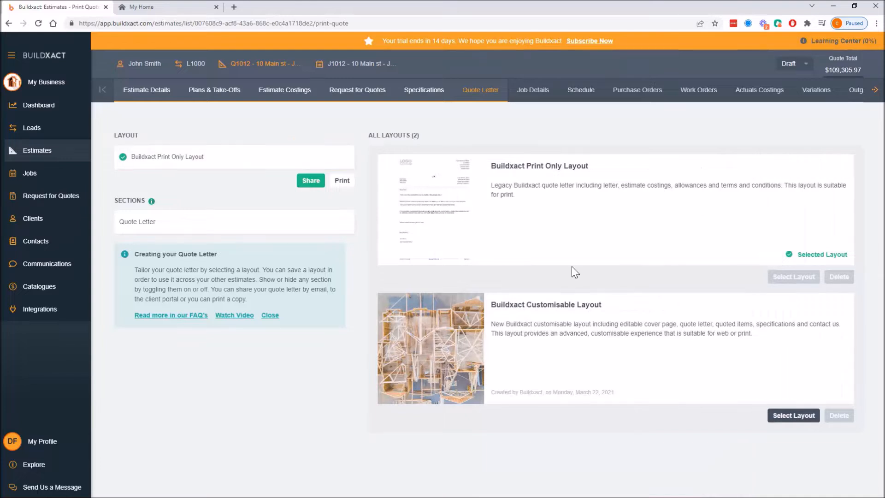
Compare the two available quote letter layouts, Buildxact Print Only Layout and Buildxact Customisable Layout.
{"action": "left_click_drag", "start_coordinate": [491, 166], "coordinate": [584, 166]}
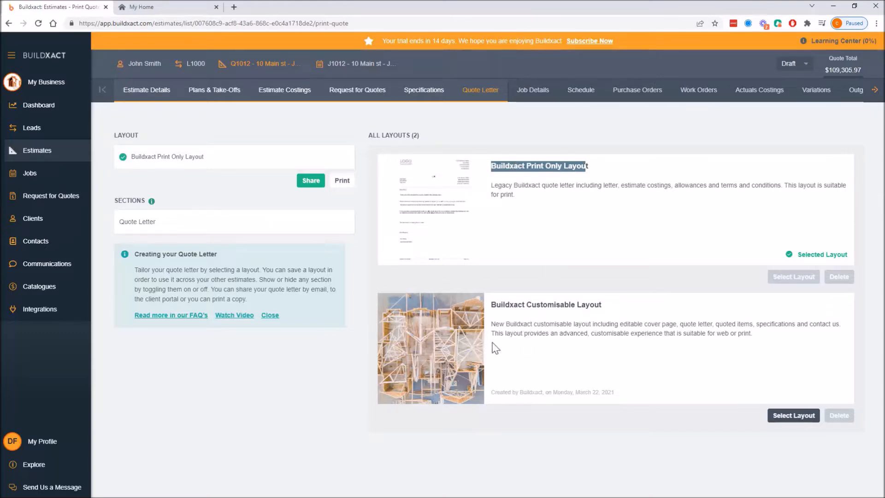
{"action": "left_click", "coordinate": [550, 233]}
{"action": "left_click_drag", "start_coordinate": [491, 166], "coordinate": [561, 159]}
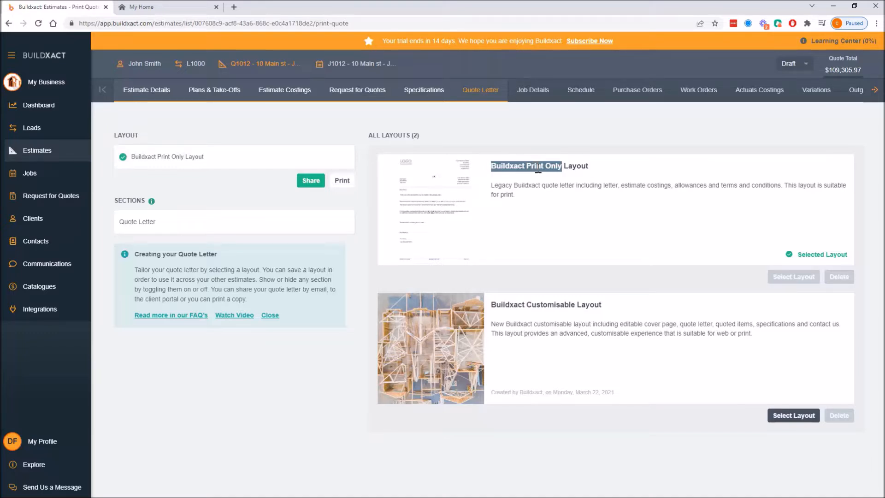
{"action": "left_click", "coordinate": [554, 193]}
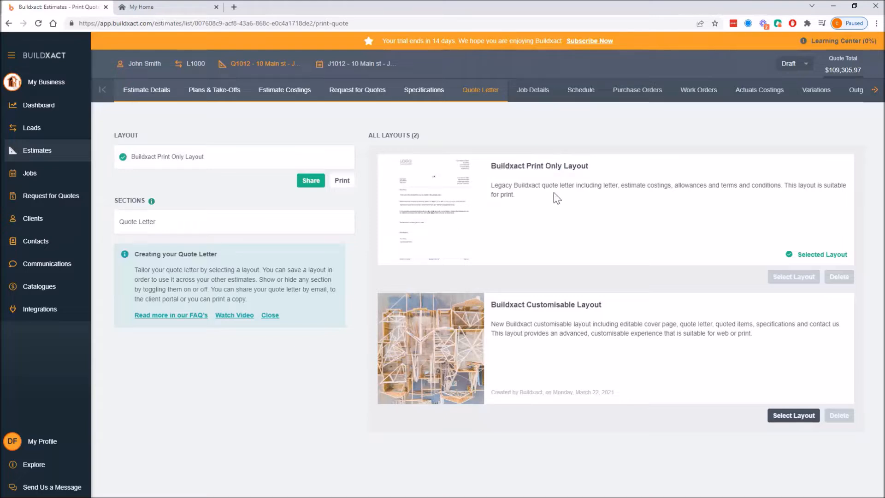
{"action": "left_click_drag", "start_coordinate": [491, 166], "coordinate": [586, 166]}
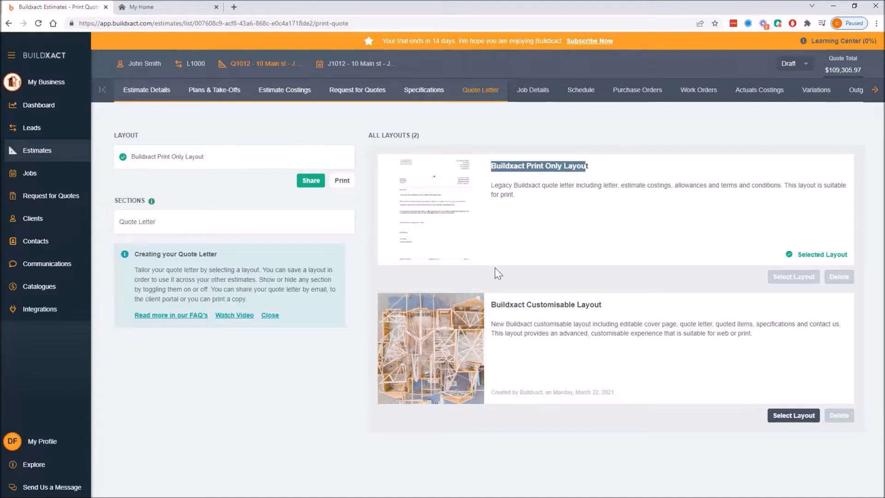
{"action": "left_click_drag", "start_coordinate": [495, 305], "coordinate": [594, 305]}
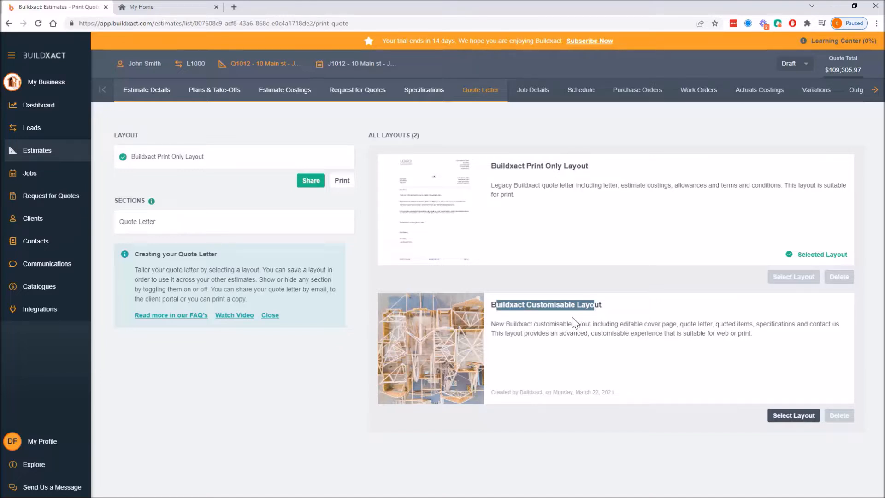
{"action": "left_click", "coordinate": [555, 328]}
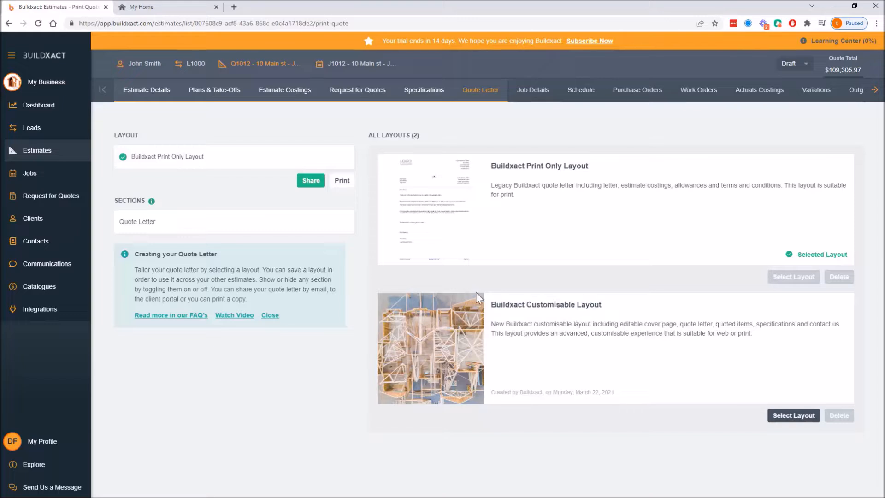
{"action": "left_click_drag", "start_coordinate": [491, 304], "coordinate": [597, 309]}
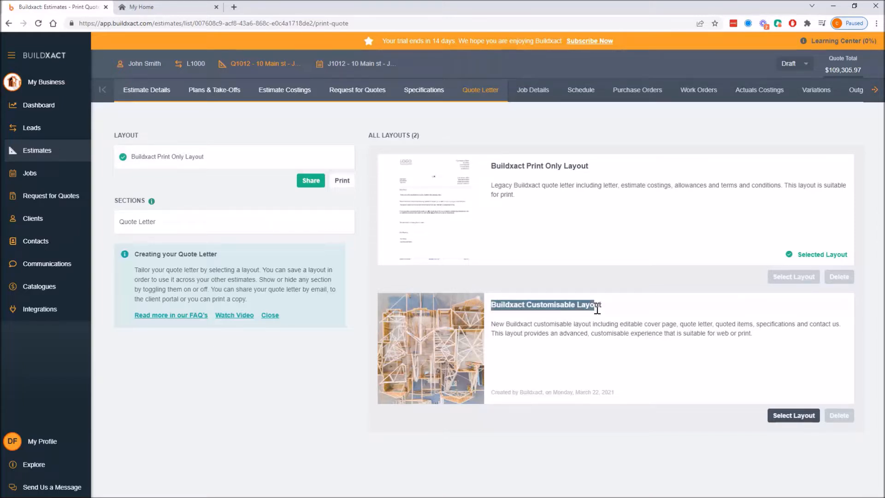
{"action": "left_click", "coordinate": [560, 318]}
{"action": "left_click_drag", "start_coordinate": [491, 304], "coordinate": [612, 312]}
{"action": "left_click_drag", "start_coordinate": [491, 167], "coordinate": [589, 171]}
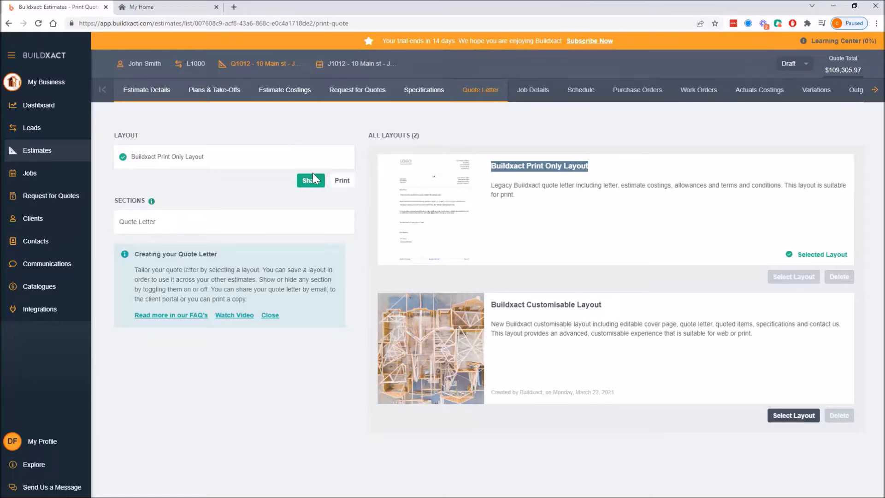
{"action": "left_click_drag", "start_coordinate": [508, 195], "coordinate": [511, 194]}
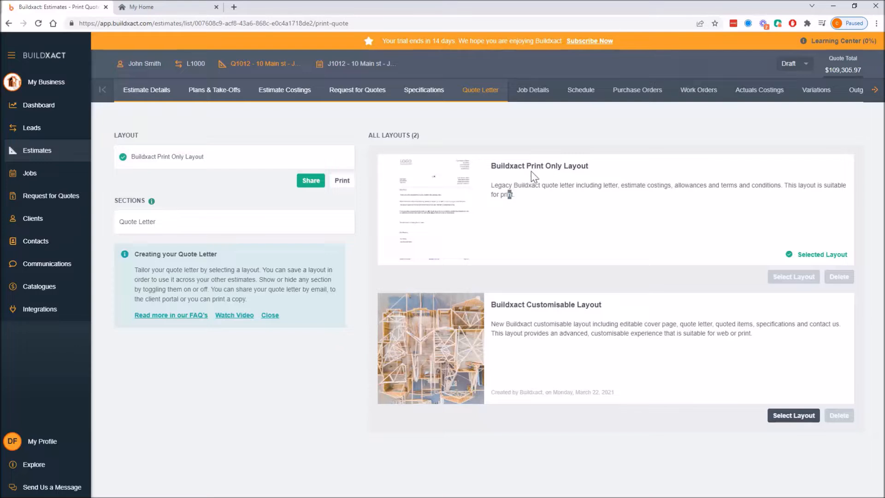
Open the Quote Letter section and show its Quote Body content.
{"action": "left_click", "coordinate": [211, 233]}
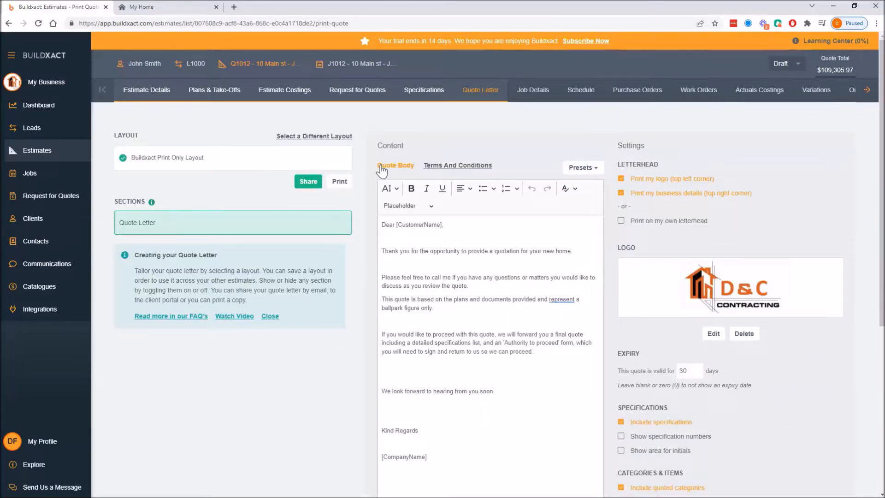
{"action": "left_click", "coordinate": [415, 167]}
{"action": "left_click", "coordinate": [414, 167]}
Examine the quote body text and its [CustomerName] placeholder in the letter greeting.
{"action": "left_click_drag", "start_coordinate": [394, 224], "coordinate": [505, 431]}
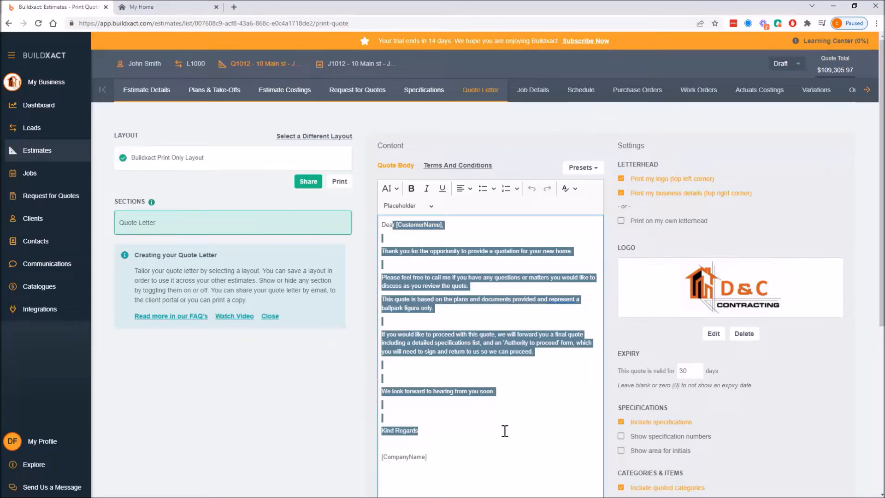
{"action": "left_click", "coordinate": [397, 229]}
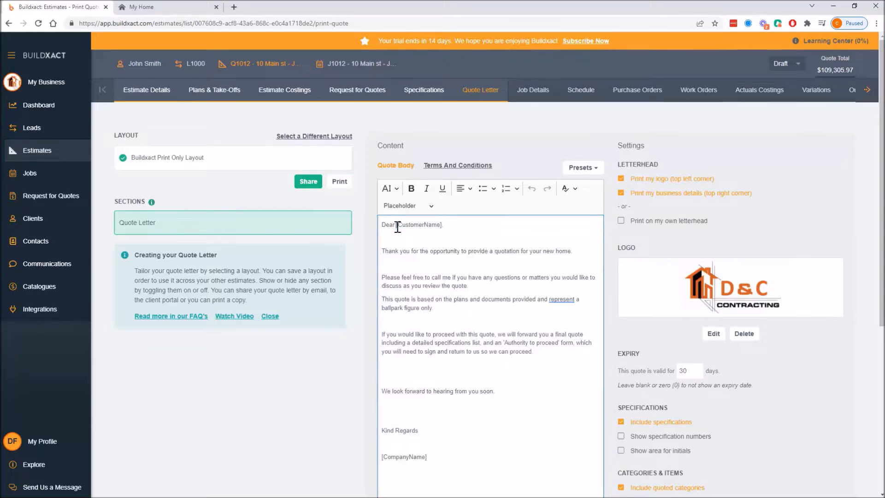
{"action": "left_click_drag", "start_coordinate": [395, 277], "coordinate": [490, 391]}
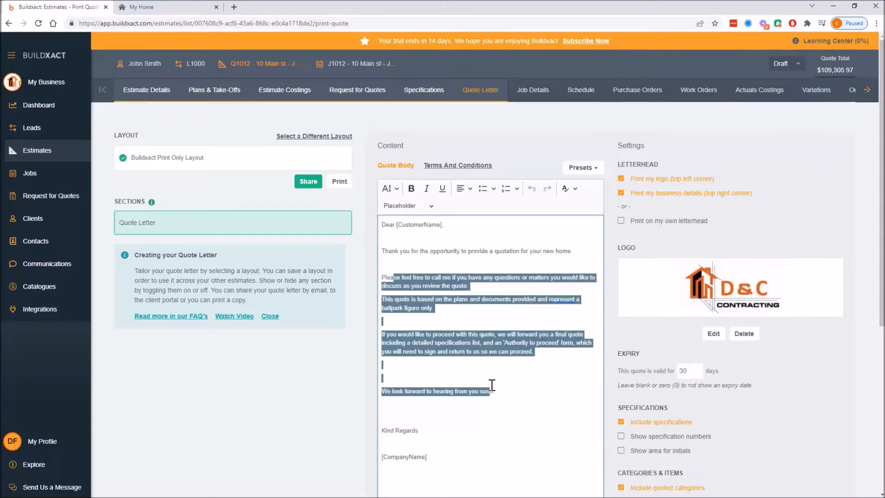
{"action": "left_click", "coordinate": [462, 272]}
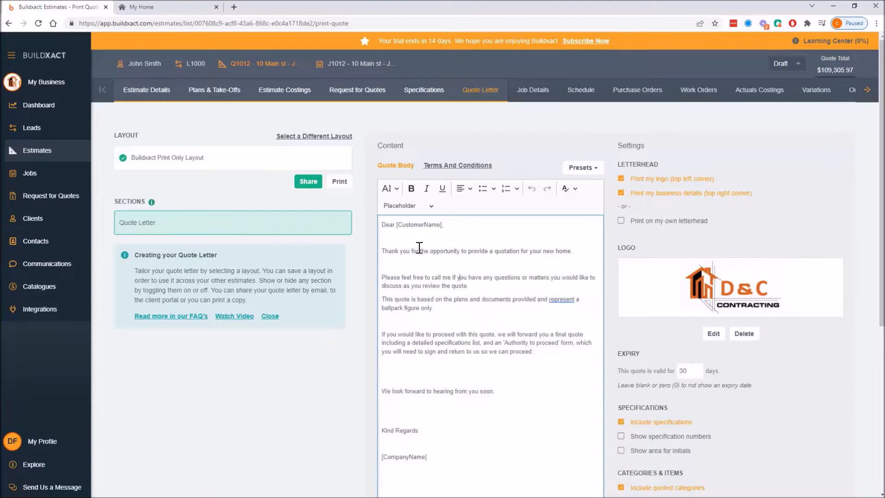
{"action": "left_click_drag", "start_coordinate": [395, 224], "coordinate": [449, 220]}
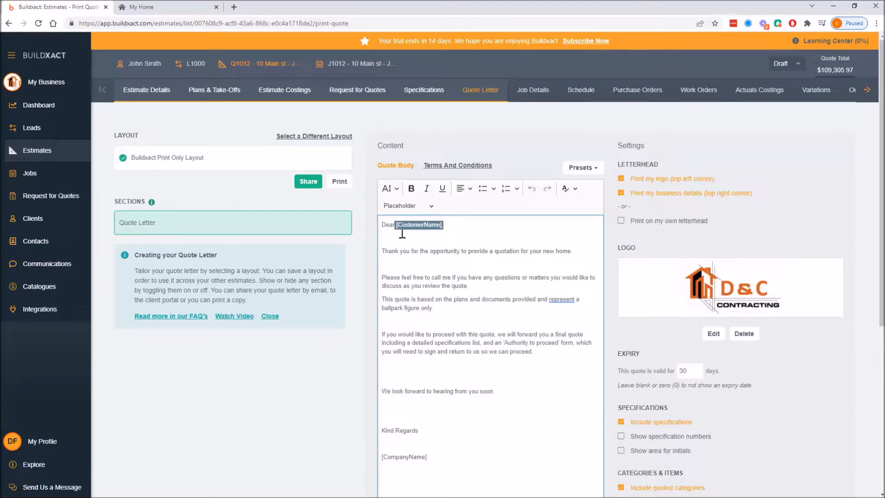
{"action": "left_click", "coordinate": [421, 240]}
Browse the available placeholders list and the presets options for the quote body.
{"action": "left_click", "coordinate": [409, 209]}
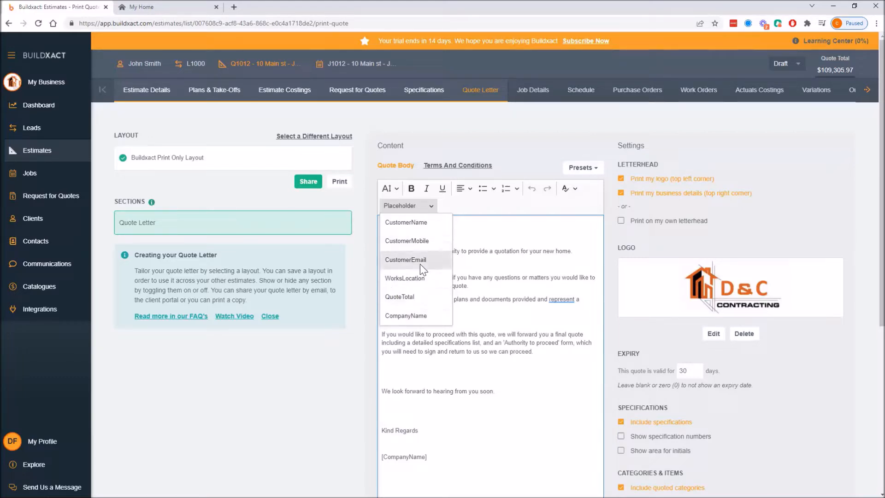
{"action": "left_click", "coordinate": [589, 174]}
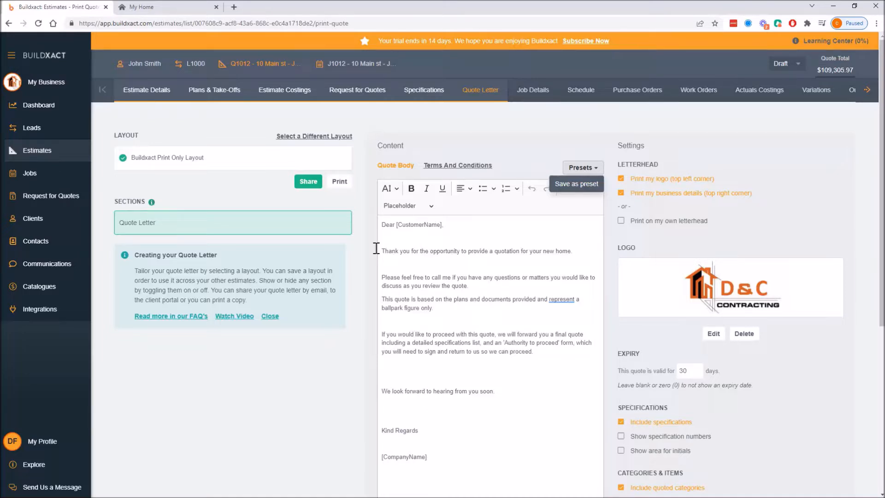
{"action": "left_click", "coordinate": [495, 175]}
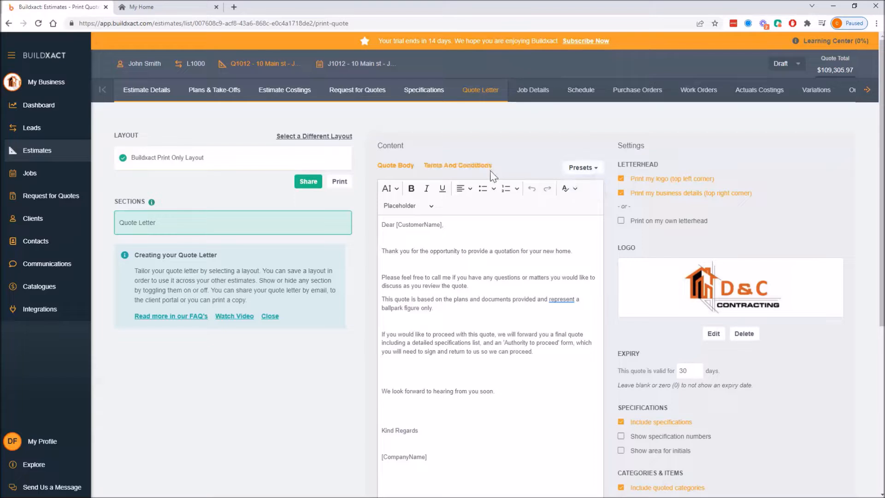
Switch to the Terms And Conditions content and review its text.
{"action": "left_click", "coordinate": [436, 167]}
{"action": "left_click_drag", "start_coordinate": [401, 208], "coordinate": [574, 228]}
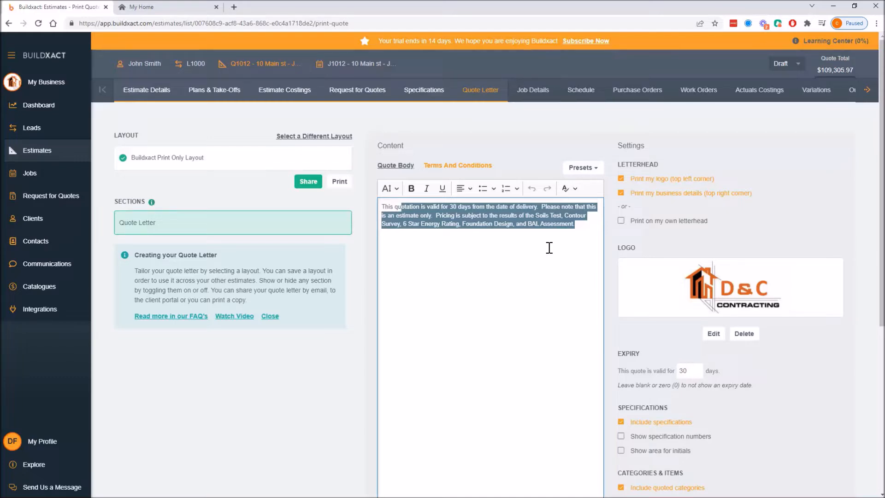
{"action": "left_click", "coordinate": [737, 194]}
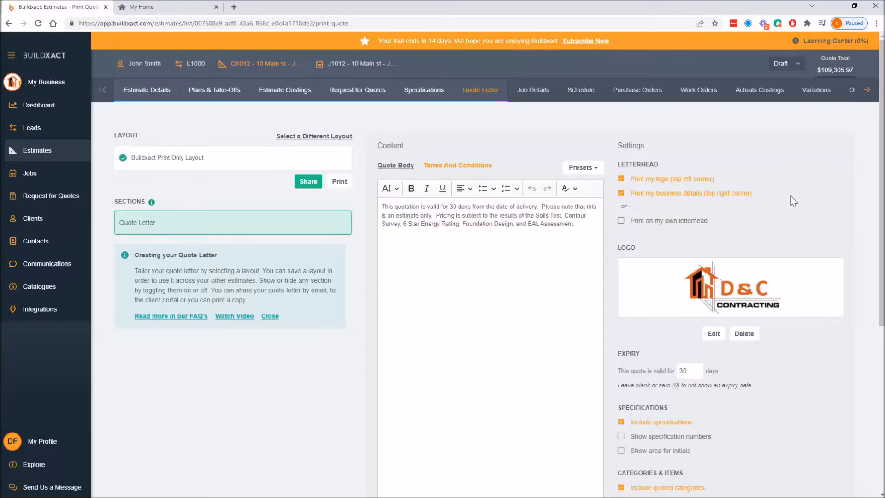
Review the letterhead options for printing the logo, business details, or your own letterhead.
{"action": "left_click_drag", "start_coordinate": [617, 167], "coordinate": [762, 226]}
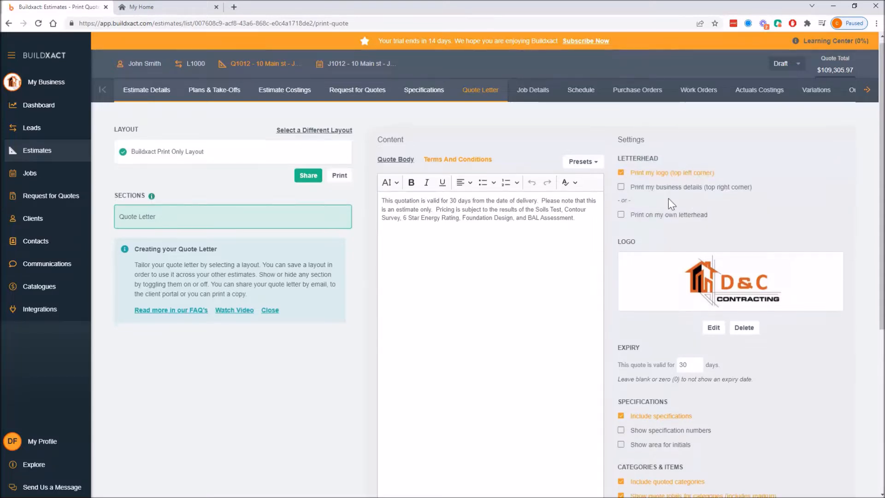
{"action": "scroll", "coordinate": [669, 198], "scroll_direction": "down", "scroll_amount": 4}
{"action": "scroll", "coordinate": [676, 208], "scroll_direction": "up", "scroll_amount": 4}
{"action": "left_click", "coordinate": [620, 192]}
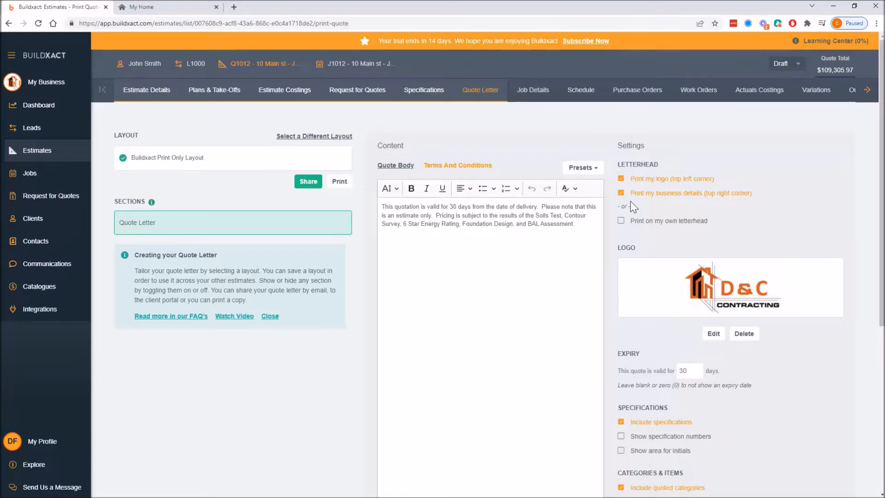
{"action": "left_click_drag", "start_coordinate": [622, 164], "coordinate": [801, 216]}
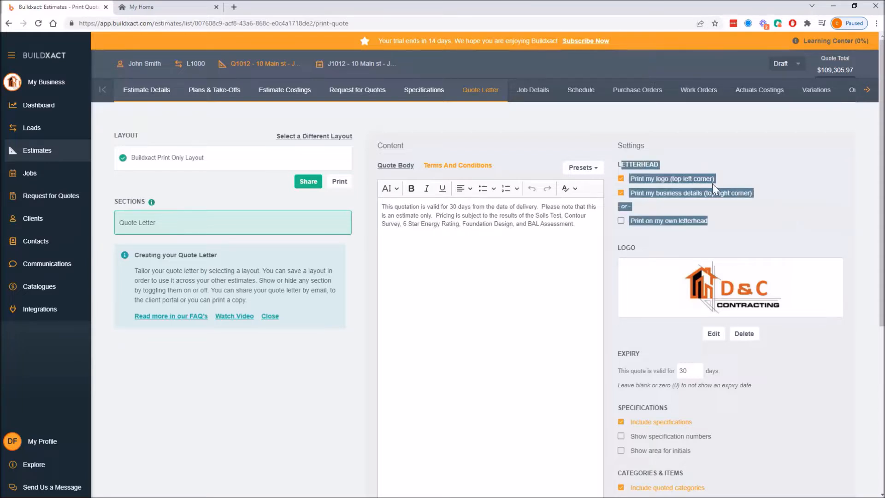
{"action": "left_click", "coordinate": [792, 194]}
{"action": "left_click_drag", "start_coordinate": [768, 193], "coordinate": [615, 178]}
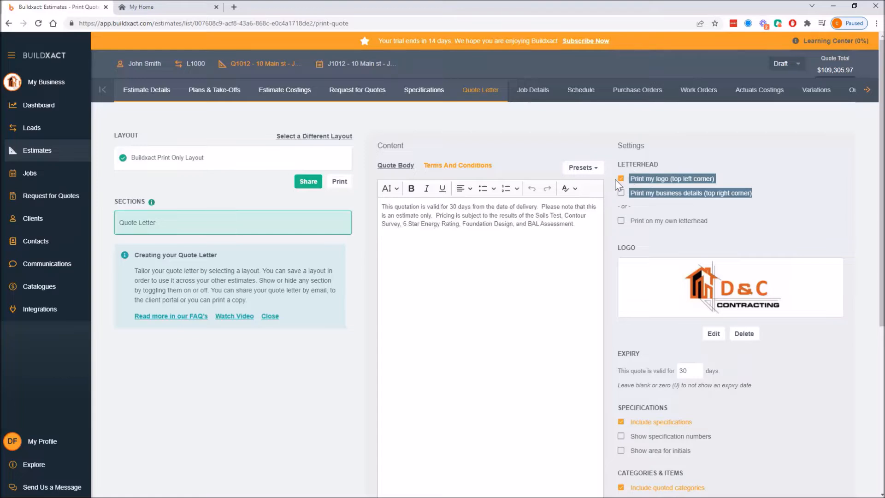
{"action": "left_click", "coordinate": [695, 195]}
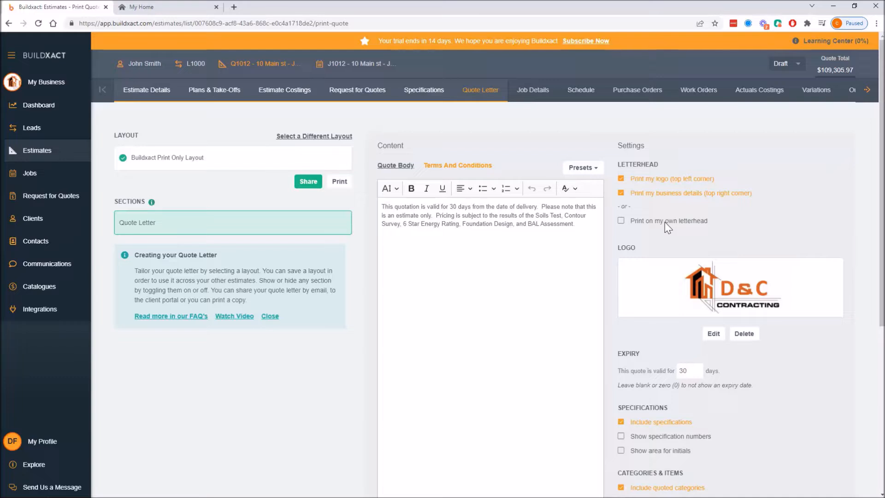
Examine the quote expiry setting for how many days the quote stays valid.
{"action": "scroll", "coordinate": [733, 221], "scroll_direction": "down", "scroll_amount": 3}
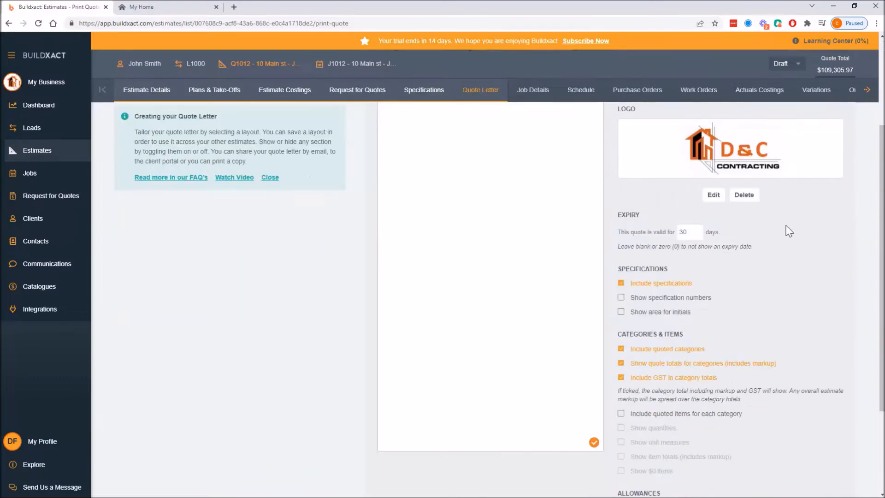
{"action": "scroll", "coordinate": [682, 184], "scroll_direction": "up", "scroll_amount": 1}
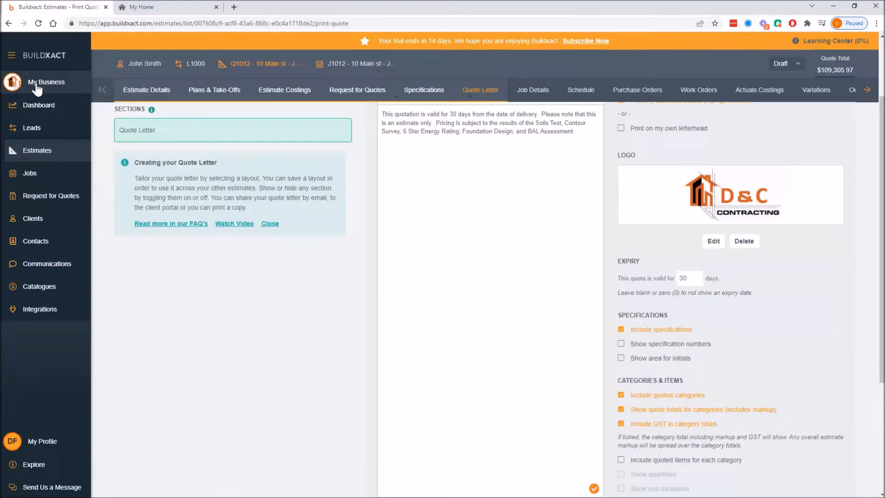
{"action": "left_click_drag", "start_coordinate": [612, 258], "coordinate": [761, 299]}
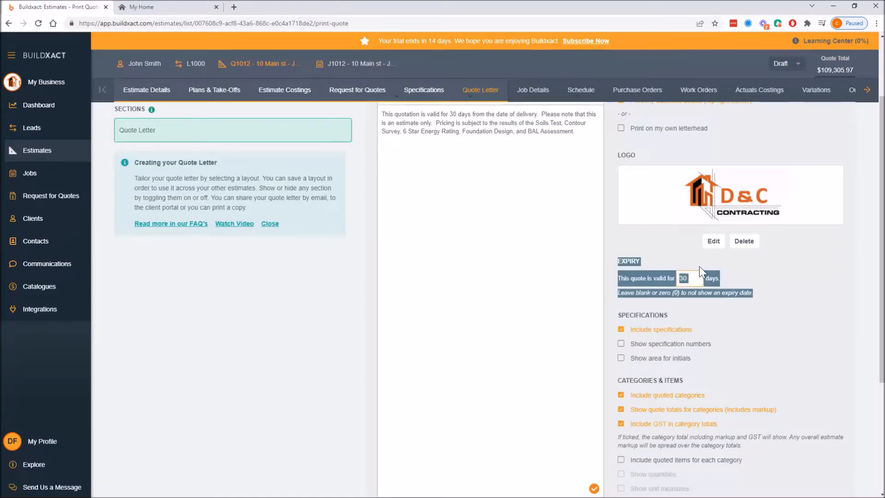
{"action": "left_click", "coordinate": [720, 321]}
{"action": "scroll", "coordinate": [721, 318], "scroll_direction": "down", "scroll_amount": 1}
{"action": "scroll", "coordinate": [722, 317], "scroll_direction": "down", "scroll_amount": 1}
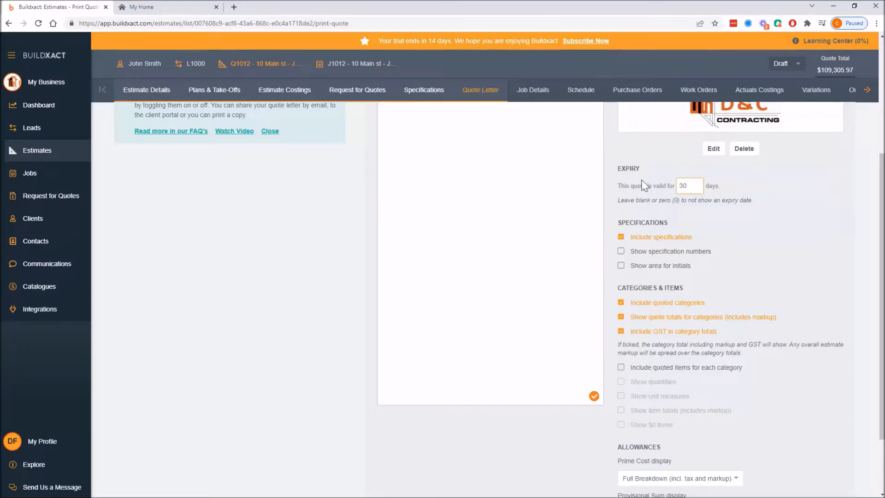
{"action": "double_click", "coordinate": [701, 185]}
Review the Specifications and Categories & Items display options for the quote letter.
{"action": "scroll", "coordinate": [777, 220], "scroll_direction": "down", "scroll_amount": 2}
{"action": "left_click_drag", "start_coordinate": [615, 140], "coordinate": [731, 340]}
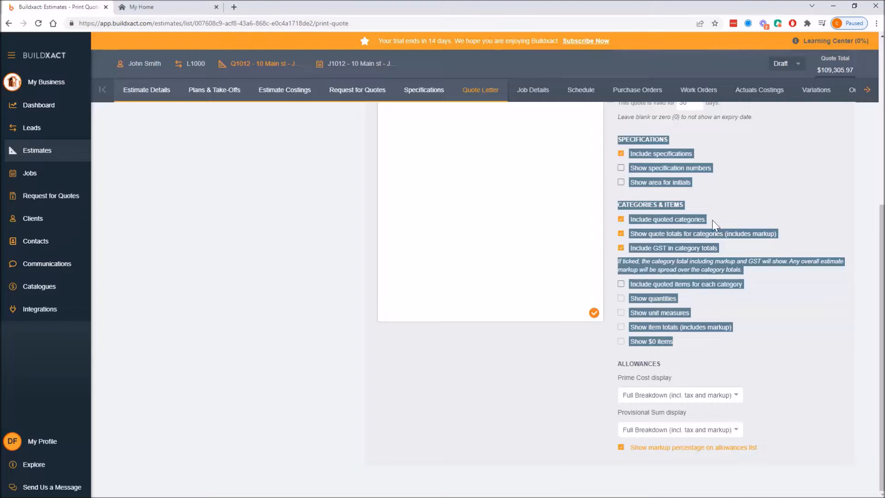
{"action": "left_click", "coordinate": [754, 308]}
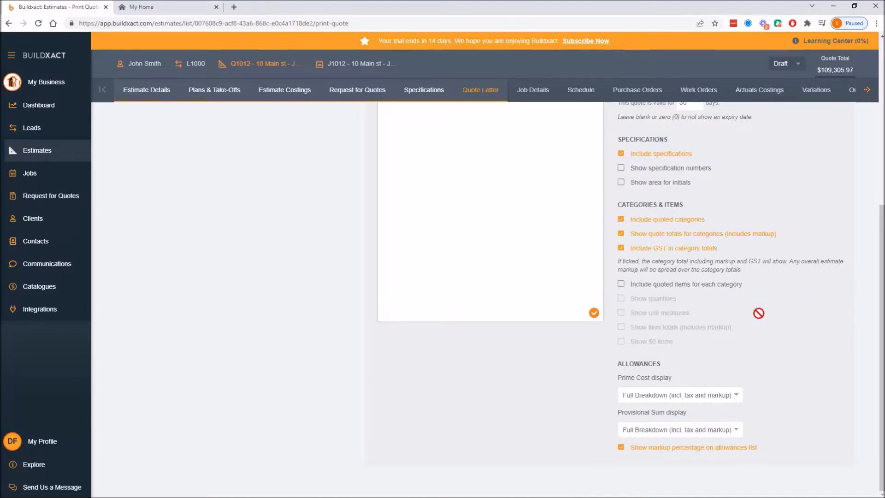
{"action": "left_click_drag", "start_coordinate": [627, 143], "coordinate": [693, 181]}
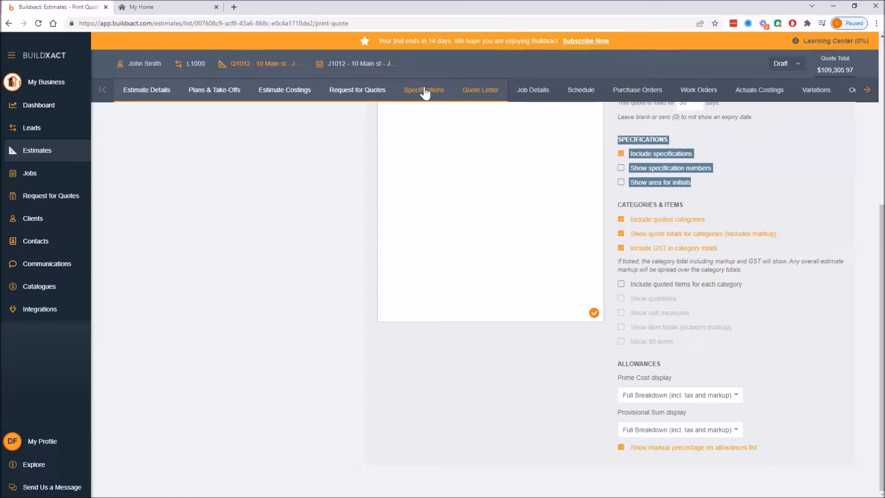
{"action": "left_click", "coordinate": [631, 204]}
{"action": "left_click_drag", "start_coordinate": [623, 204], "coordinate": [687, 205]}
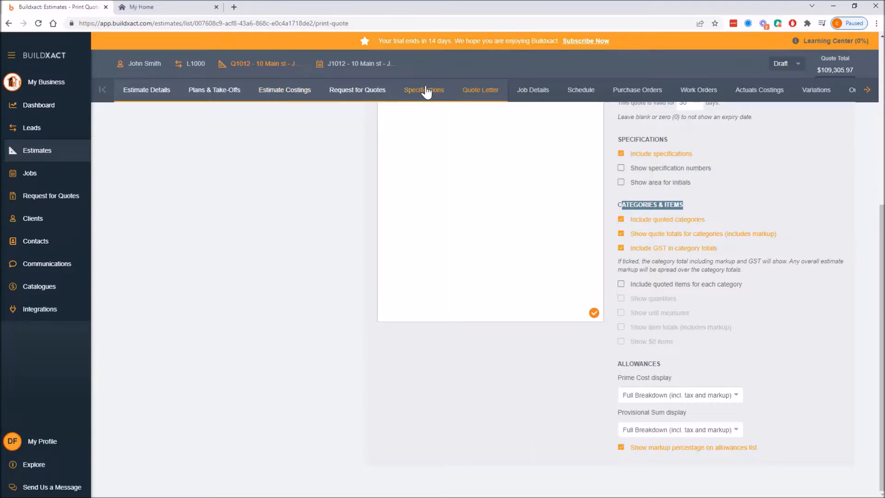
{"action": "left_click_drag", "start_coordinate": [617, 139], "coordinate": [691, 184]}
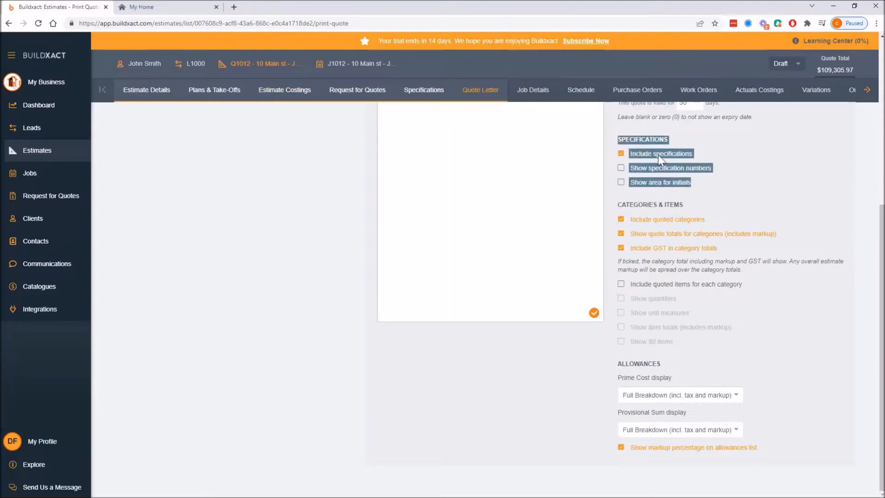
{"action": "left_click_drag", "start_coordinate": [616, 204], "coordinate": [740, 291]}
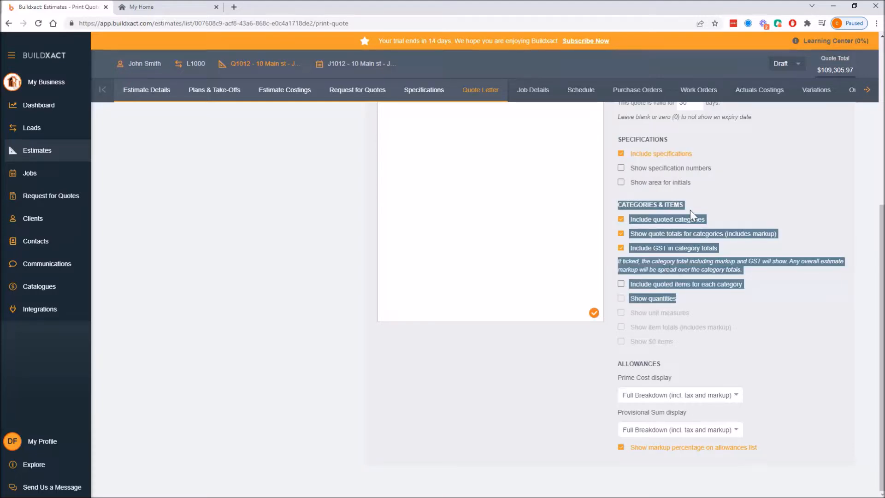
Turn on Show specification numbers and Show area for initials in the quote letter's Specifications options.
{"action": "left_click", "coordinate": [732, 186]}
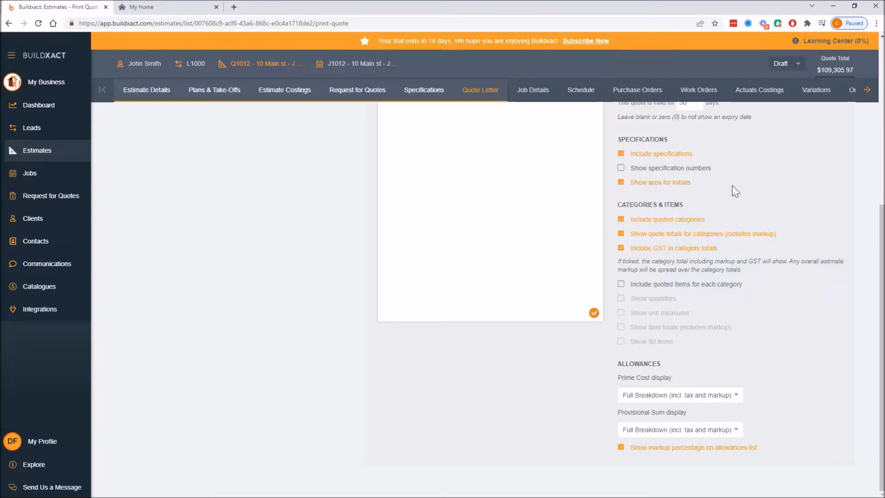
{"action": "left_click_drag", "start_coordinate": [626, 143], "coordinate": [677, 182]}
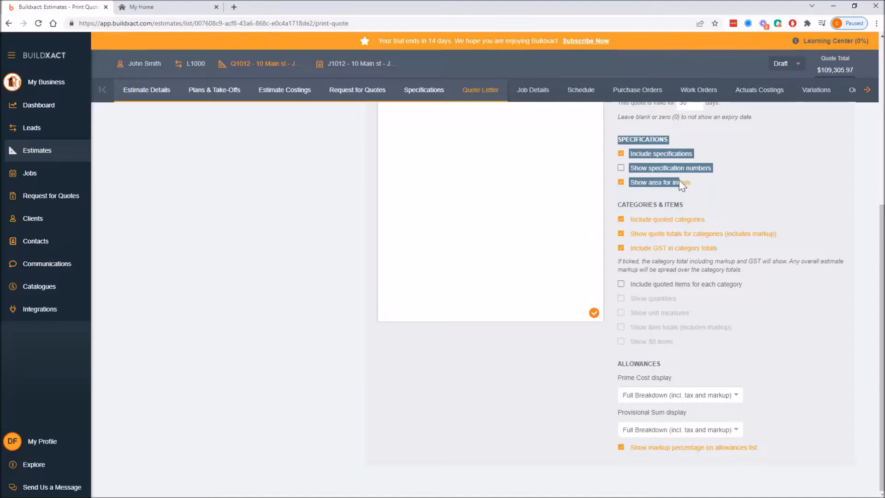
{"action": "left_click_drag", "start_coordinate": [625, 204], "coordinate": [681, 328]}
{"action": "left_click", "coordinate": [789, 186]}
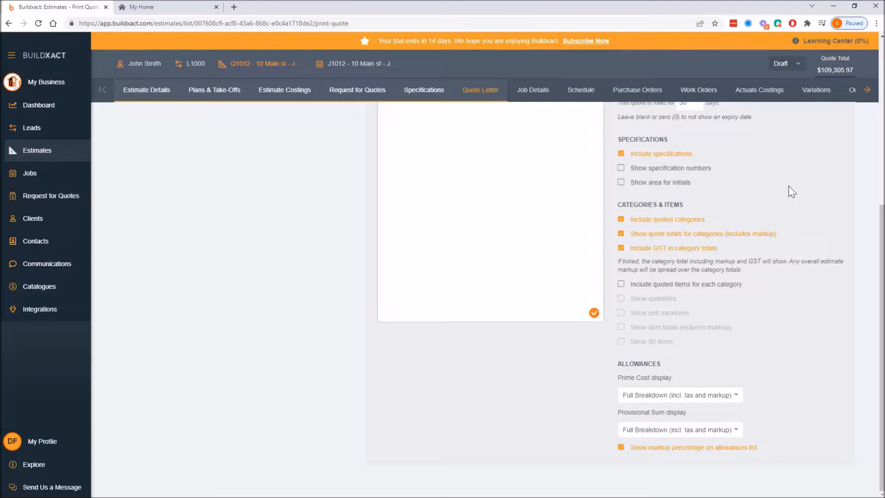
{"action": "left_click", "coordinate": [621, 168]}
{"action": "left_click", "coordinate": [620, 182]}
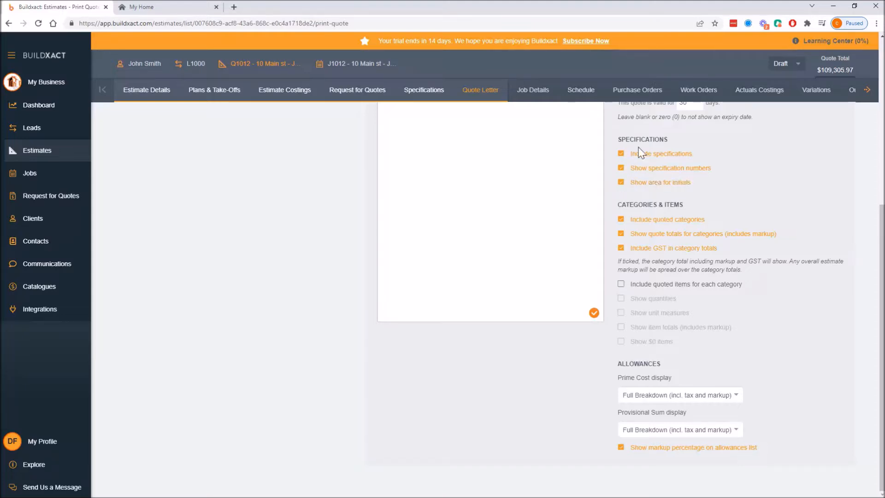
{"action": "left_click_drag", "start_coordinate": [629, 154], "coordinate": [659, 182]}
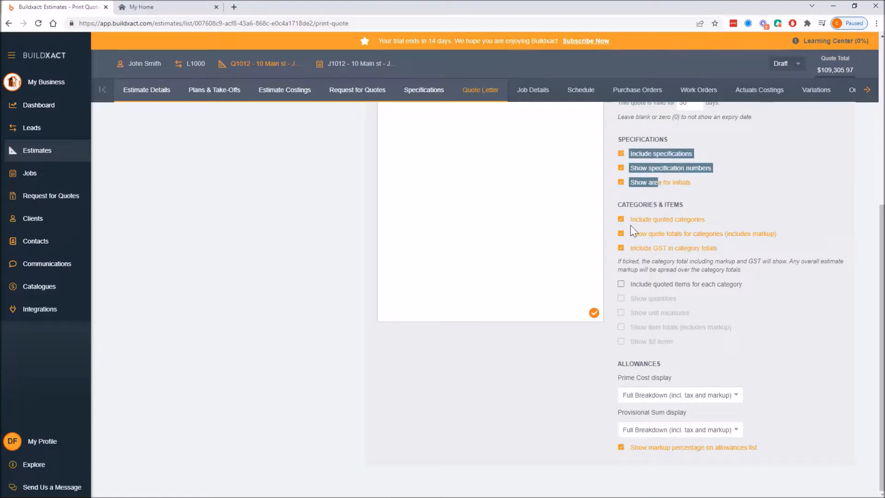
{"action": "left_click_drag", "start_coordinate": [626, 205], "coordinate": [662, 248]}
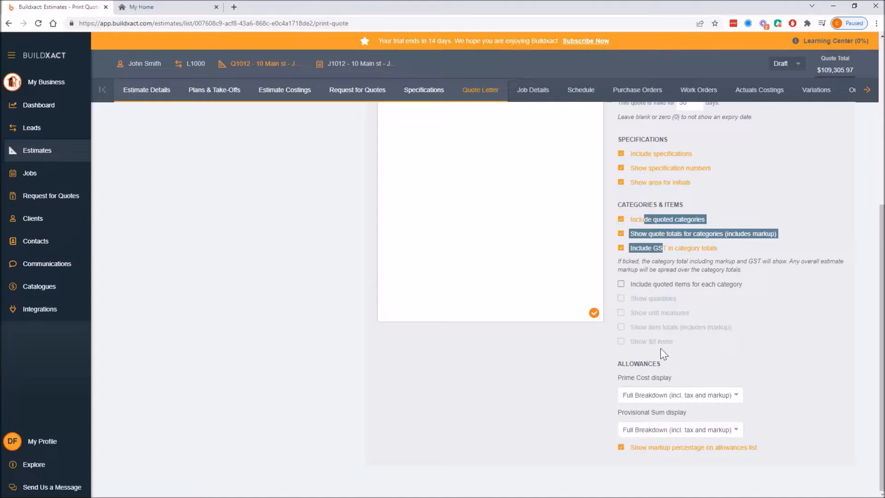
{"action": "left_click", "coordinate": [756, 350]}
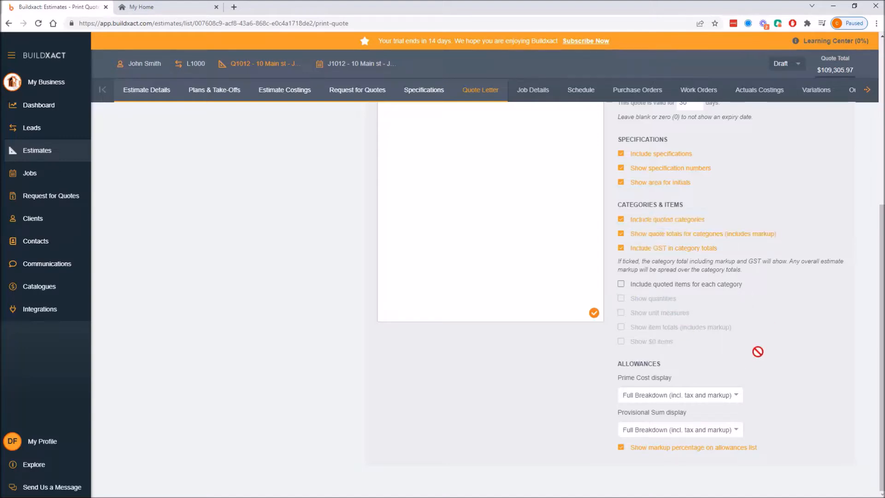
Set the Prime Cost and Provisional Sum displays to Total (incl. tax) and turn off markup percentage on the allowances list.
{"action": "left_click", "coordinate": [639, 400]}
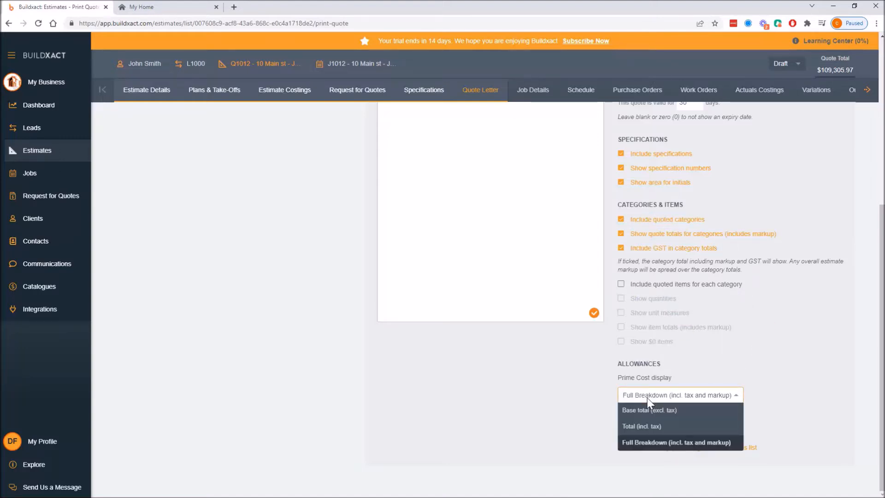
{"action": "left_click", "coordinate": [647, 428]}
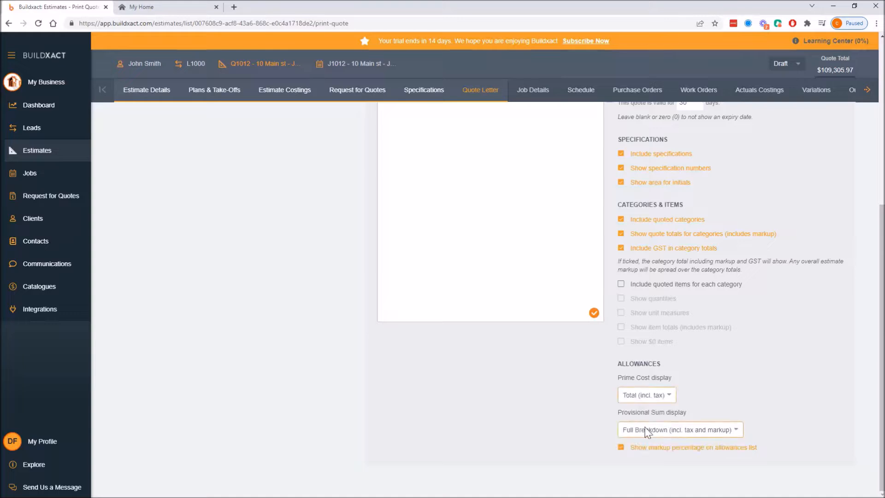
{"action": "left_click", "coordinate": [647, 431]}
{"action": "left_click", "coordinate": [646, 460]}
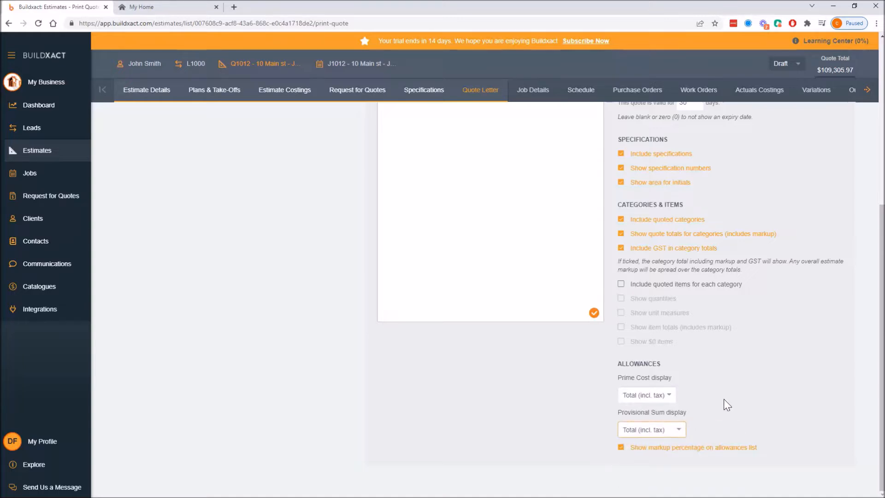
{"action": "left_click", "coordinate": [659, 436]}
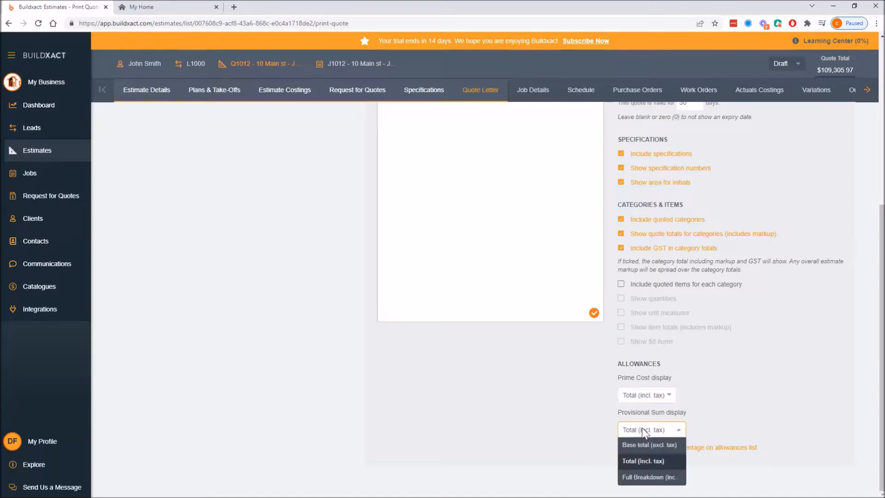
{"action": "left_click", "coordinate": [696, 437]}
{"action": "left_click", "coordinate": [691, 448]}
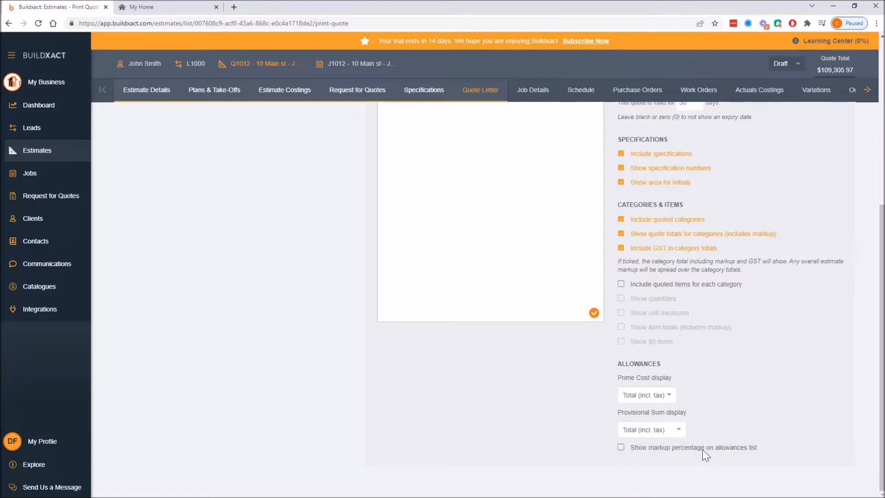
Print the customer quote in PDF format and open it for viewing.
{"action": "scroll", "coordinate": [342, 341], "scroll_direction": "up", "scroll_amount": 6}
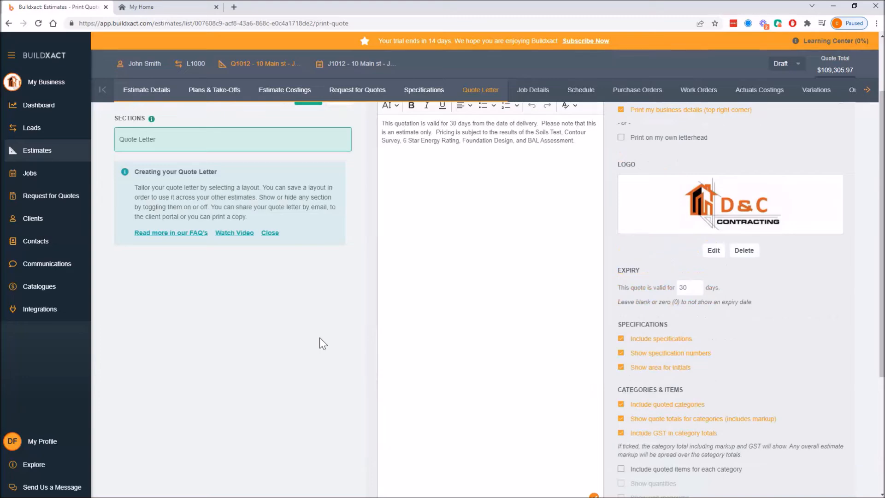
{"action": "left_click", "coordinate": [337, 185]}
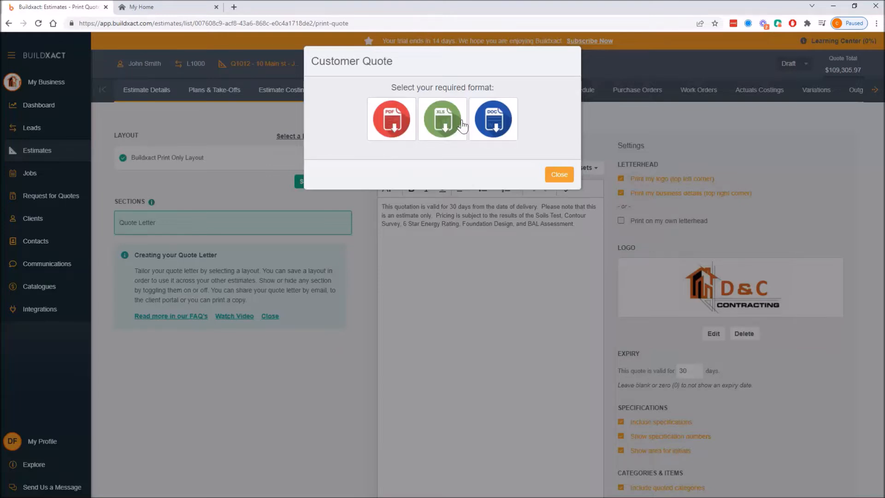
{"action": "left_click", "coordinate": [392, 120]}
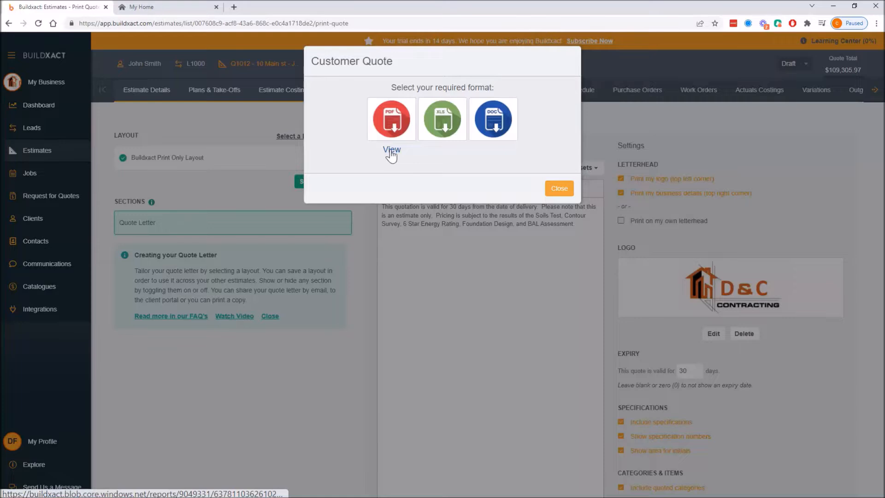
{"action": "left_click", "coordinate": [390, 150]}
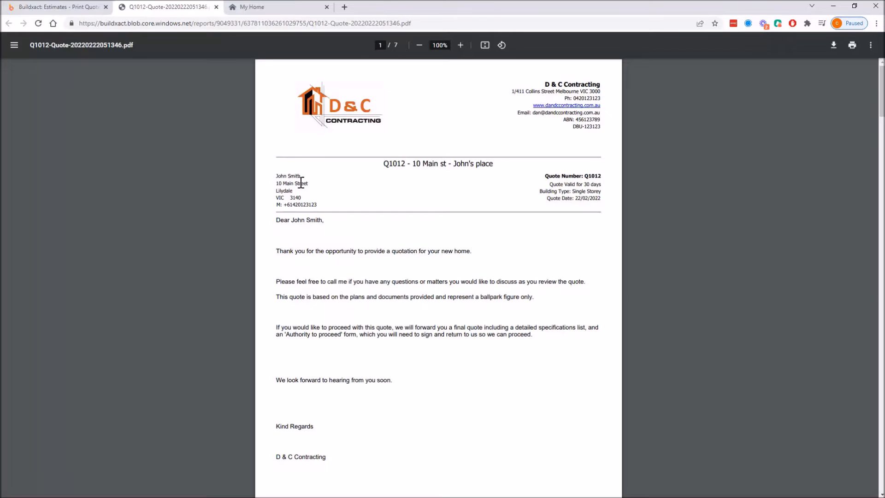
Scroll through the PDF quote to review the letter, specifications, allowances, quoted categories and terms pages.
{"action": "left_click_drag", "start_coordinate": [276, 176], "coordinate": [574, 192]}
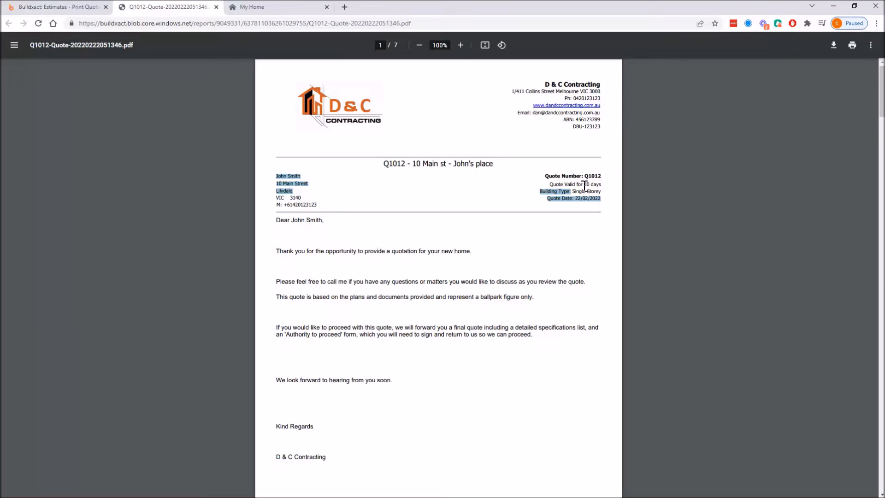
{"action": "scroll", "coordinate": [584, 185], "scroll_direction": "down", "scroll_amount": 2}
{"action": "left_click", "coordinate": [517, 203]}
{"action": "left_click_drag", "start_coordinate": [291, 158], "coordinate": [403, 320]}
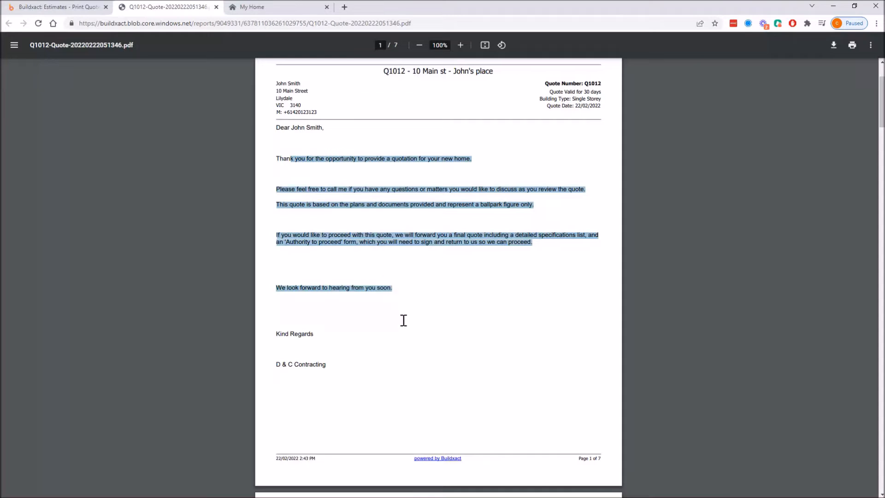
{"action": "scroll", "coordinate": [476, 291], "scroll_direction": "down", "scroll_amount": 7}
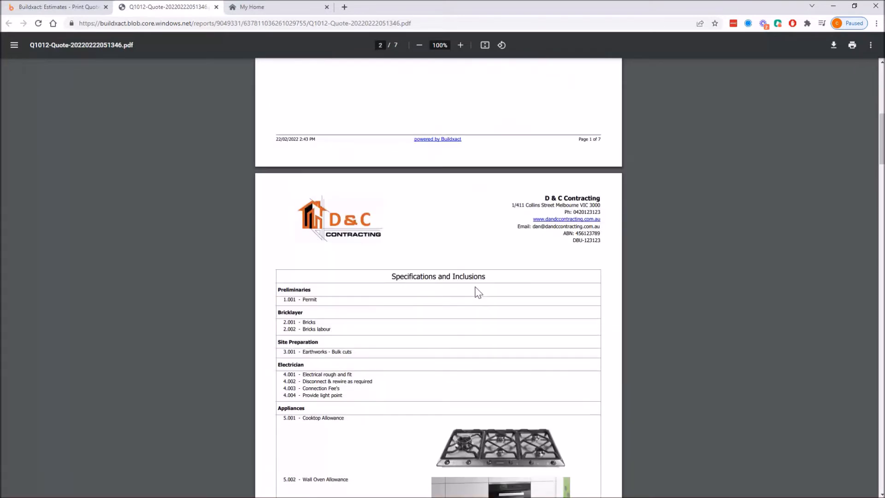
{"action": "scroll", "coordinate": [477, 292], "scroll_direction": "down", "scroll_amount": 4}
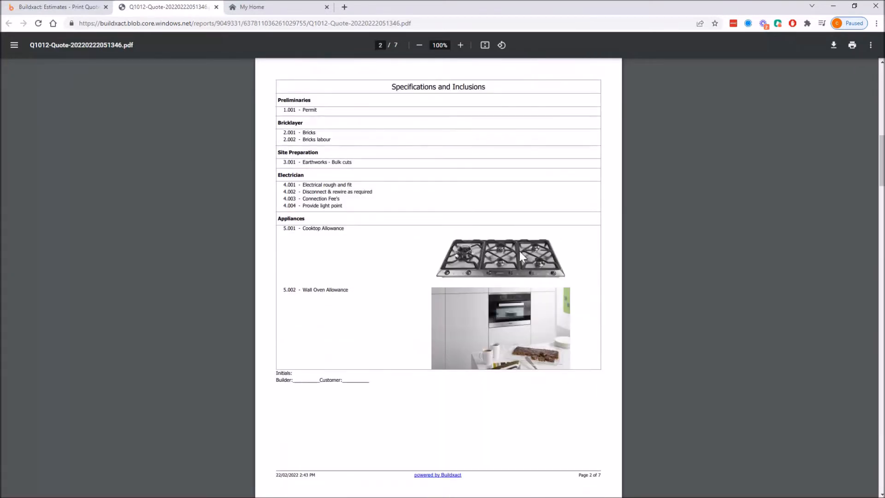
{"action": "scroll", "coordinate": [479, 314], "scroll_direction": "down", "scroll_amount": 7}
{"action": "scroll", "coordinate": [479, 318], "scroll_direction": "down", "scroll_amount": 8}
{"action": "left_click_drag", "start_coordinate": [283, 208], "coordinate": [387, 234]}
{"action": "scroll", "coordinate": [415, 235], "scroll_direction": "down", "scroll_amount": 2}
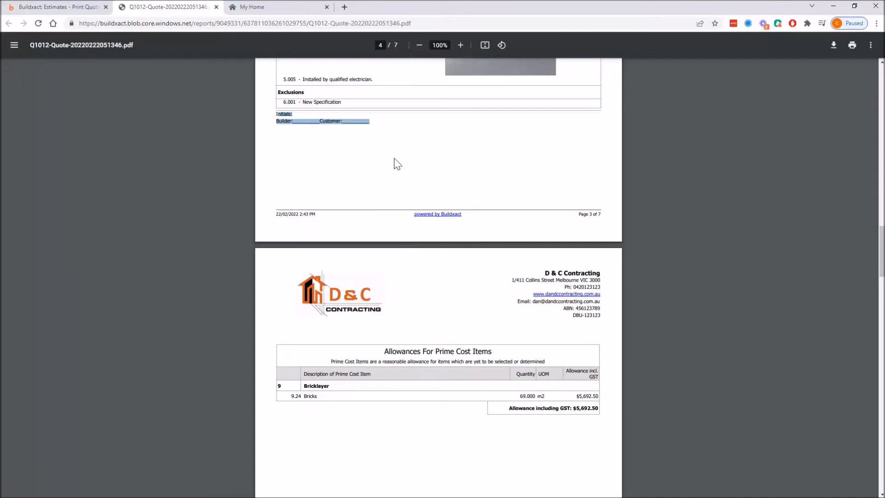
{"action": "scroll", "coordinate": [513, 378], "scroll_direction": "down", "scroll_amount": 3}
{"action": "left_click_drag", "start_coordinate": [397, 212], "coordinate": [551, 244]}
{"action": "left_click", "coordinate": [567, 286]}
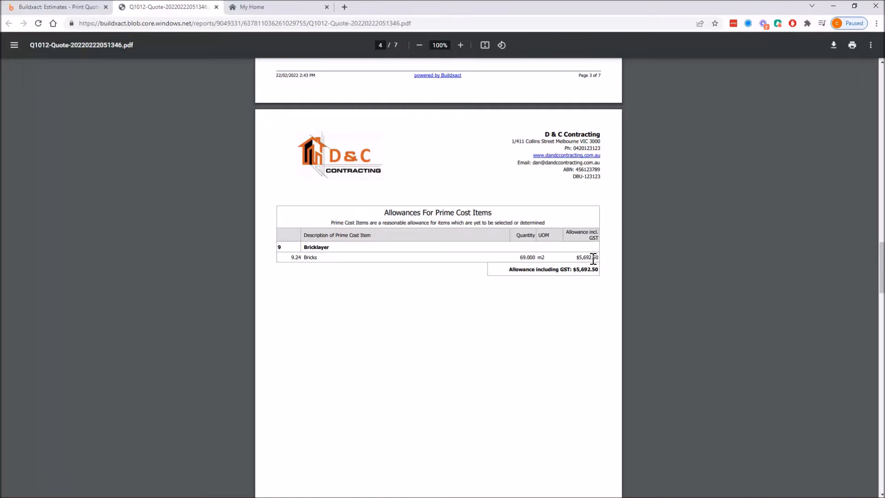
{"action": "left_click_drag", "start_coordinate": [593, 257], "coordinate": [387, 211]}
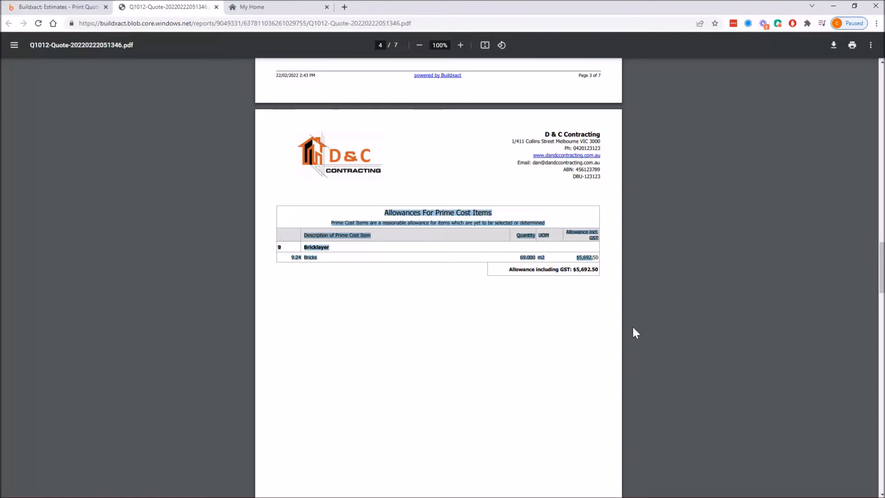
{"action": "left_click", "coordinate": [599, 306]}
{"action": "left_click_drag", "start_coordinate": [593, 255], "coordinate": [394, 206]}
{"action": "left_click", "coordinate": [608, 302]}
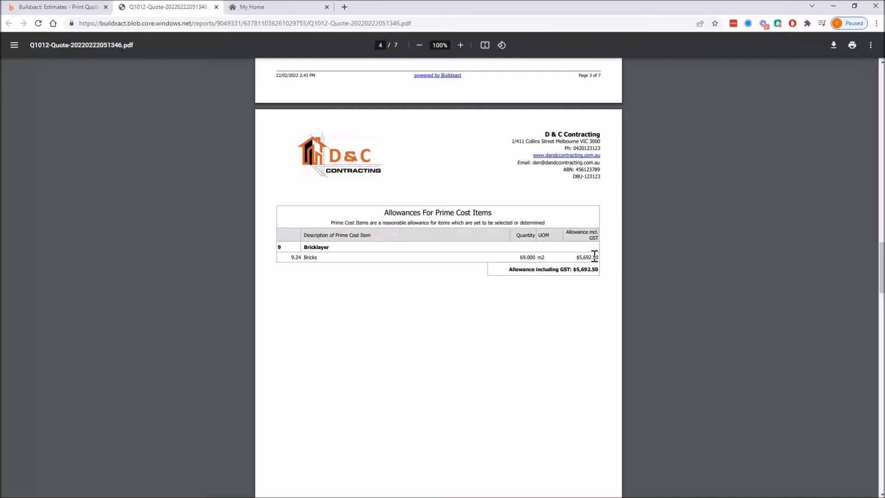
{"action": "scroll", "coordinate": [592, 256], "scroll_direction": "down", "scroll_amount": 10}
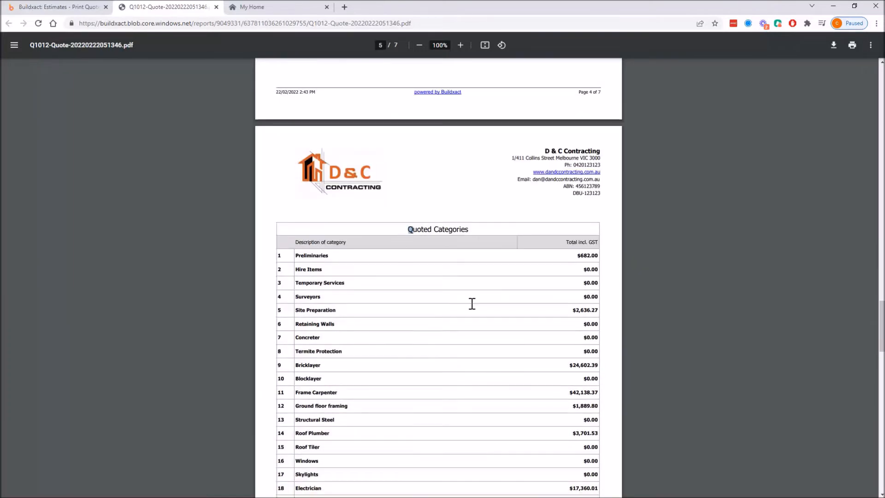
{"action": "scroll", "coordinate": [553, 392], "scroll_direction": "down", "scroll_amount": 2}
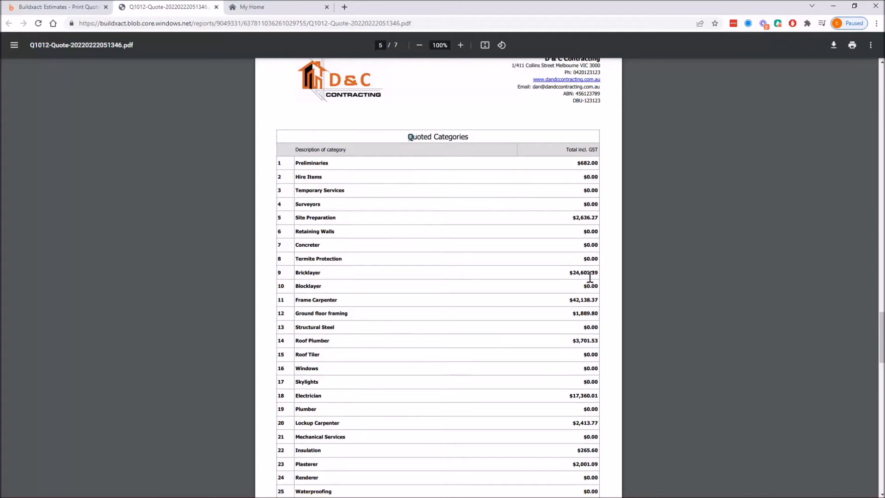
{"action": "scroll", "coordinate": [593, 395], "scroll_direction": "down", "scroll_amount": 1}
{"action": "scroll", "coordinate": [580, 360], "scroll_direction": "down", "scroll_amount": 2}
{"action": "left_click_drag", "start_coordinate": [601, 150], "coordinate": [307, 148]}
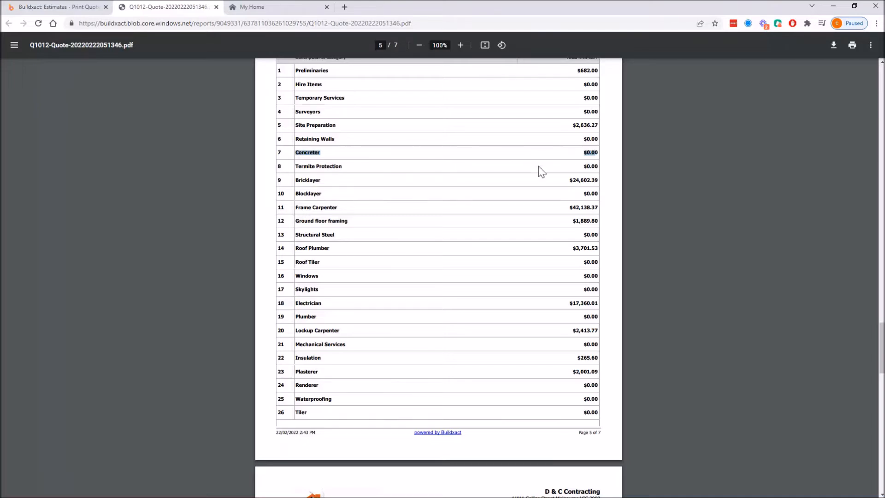
{"action": "scroll", "coordinate": [540, 209], "scroll_direction": "down", "scroll_amount": 2}
{"action": "scroll", "coordinate": [539, 209], "scroll_direction": "down", "scroll_amount": 10}
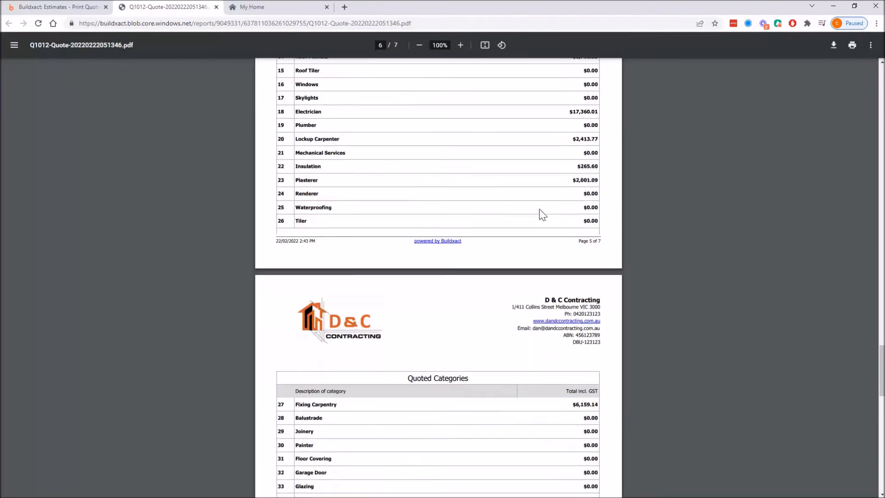
{"action": "scroll", "coordinate": [543, 212], "scroll_direction": "down", "scroll_amount": 4}
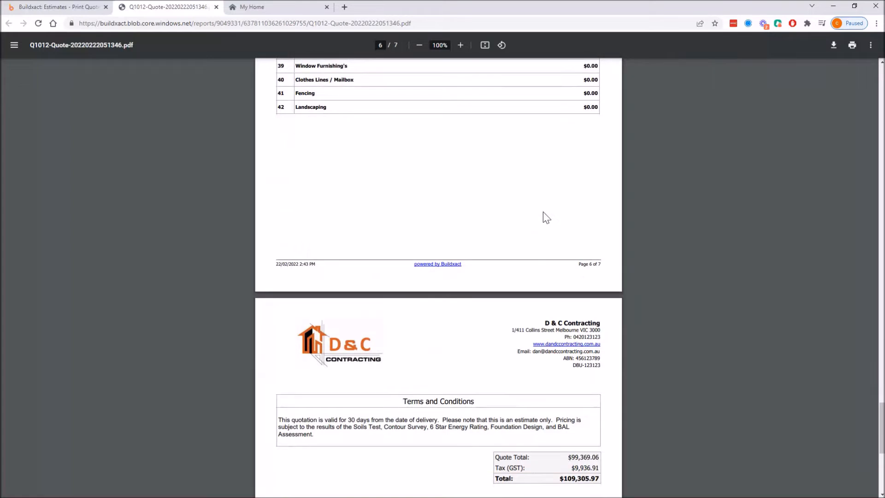
{"action": "scroll", "coordinate": [543, 211], "scroll_direction": "up", "scroll_amount": 3}
{"action": "scroll", "coordinate": [543, 212], "scroll_direction": "up", "scroll_amount": 4}
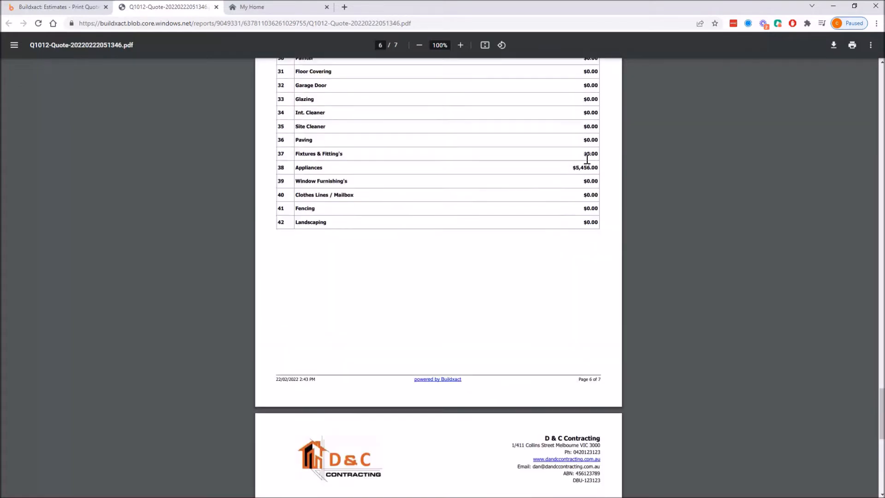
{"action": "left_click_drag", "start_coordinate": [599, 191], "coordinate": [568, 199]}
{"action": "scroll", "coordinate": [586, 283], "scroll_direction": "down", "scroll_amount": 6}
{"action": "left_click_drag", "start_coordinate": [596, 340], "coordinate": [558, 341]}
{"action": "scroll", "coordinate": [549, 356], "scroll_direction": "down", "scroll_amount": 4}
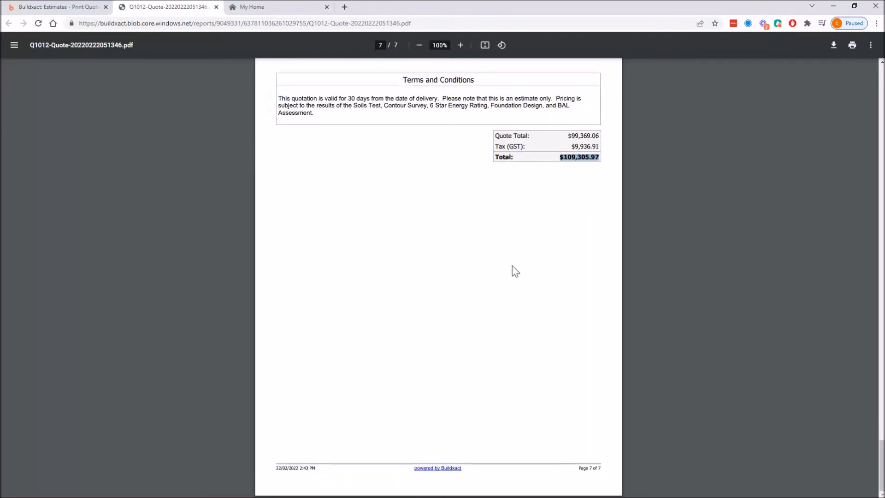
Return to the estimate, close the quote dialog, and switch the quote letter to the Buildxact Customisable Layout.
{"action": "left_click", "coordinate": [63, 6]}
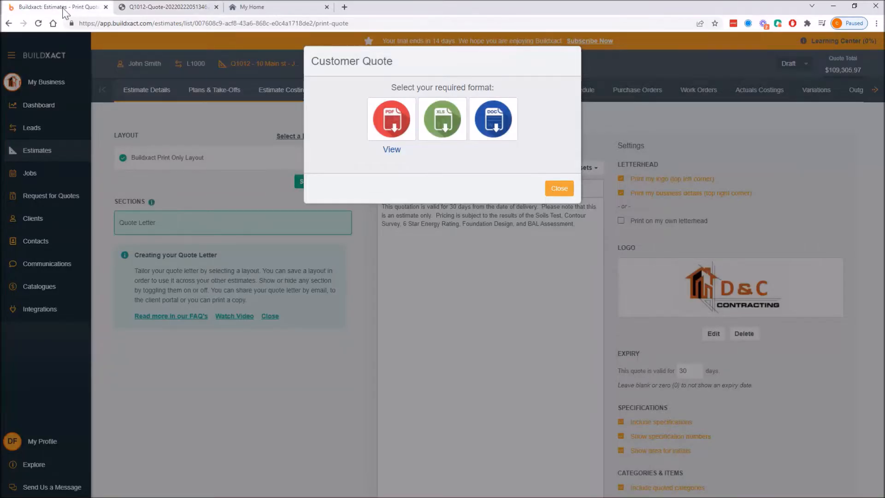
{"action": "left_click", "coordinate": [559, 188]}
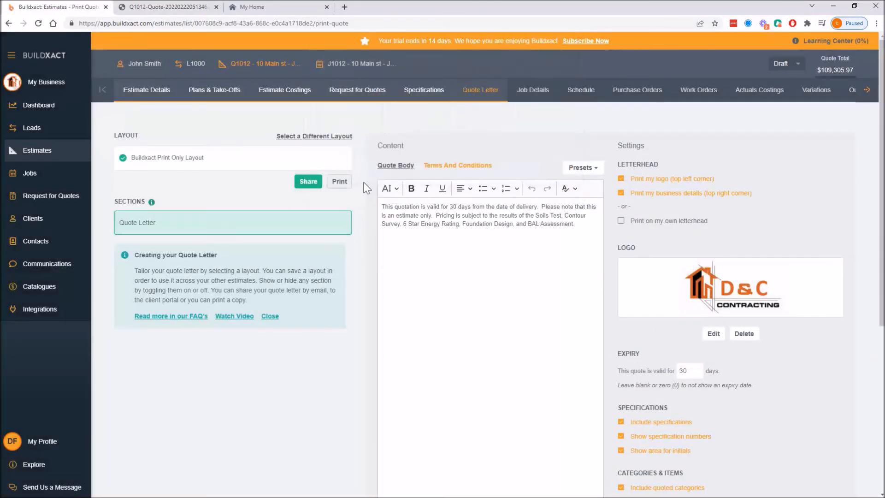
{"action": "left_click", "coordinate": [322, 138]}
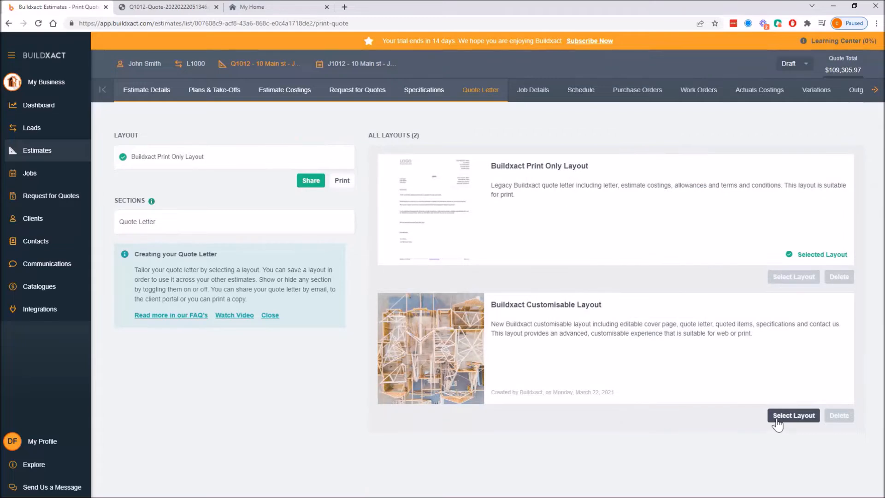
{"action": "left_click", "coordinate": [792, 416]}
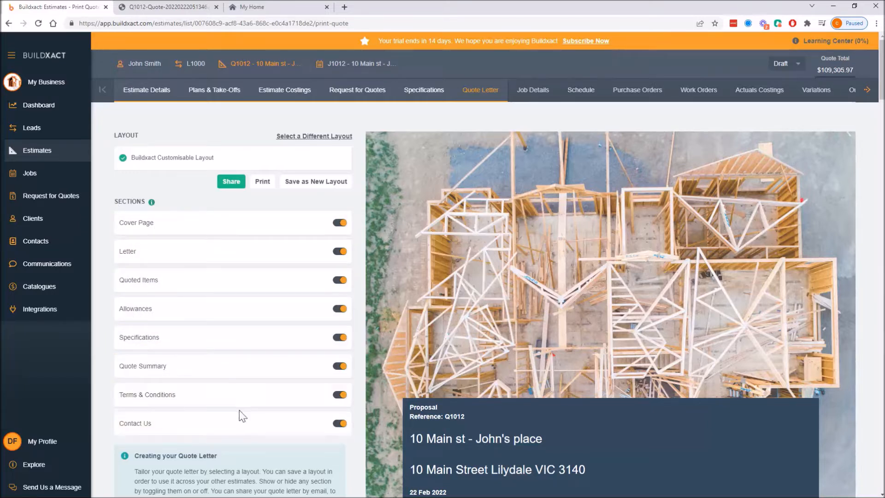
Toggle the Quoted Items section off and back on.
{"action": "left_click", "coordinate": [339, 280]}
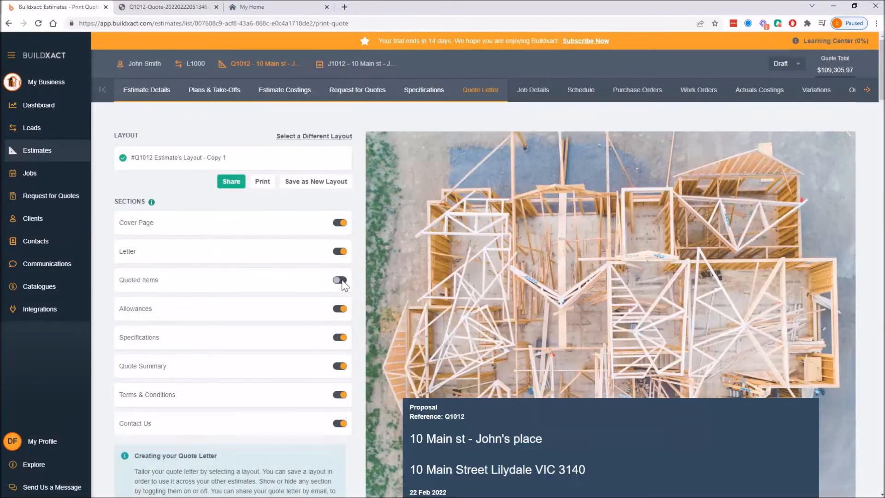
{"action": "left_click", "coordinate": [341, 280]}
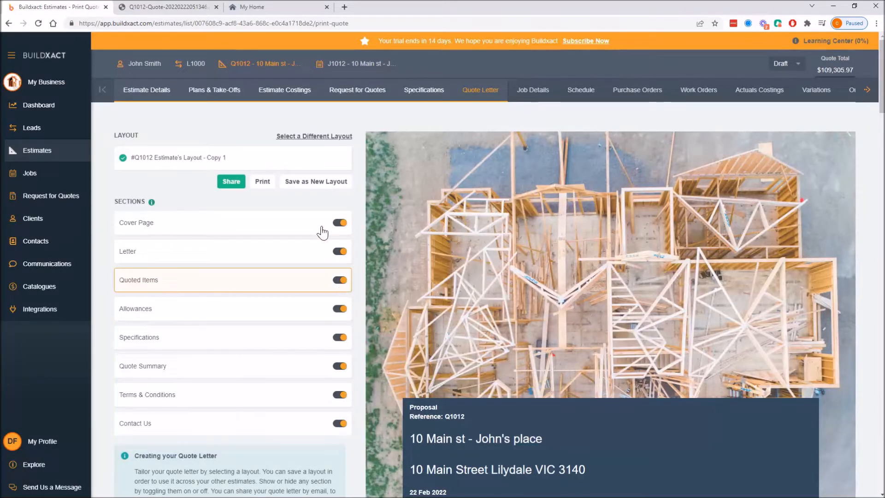
Replace the cover page background image with the 'front' image from the Quote images folder.
{"action": "left_click", "coordinate": [308, 222]}
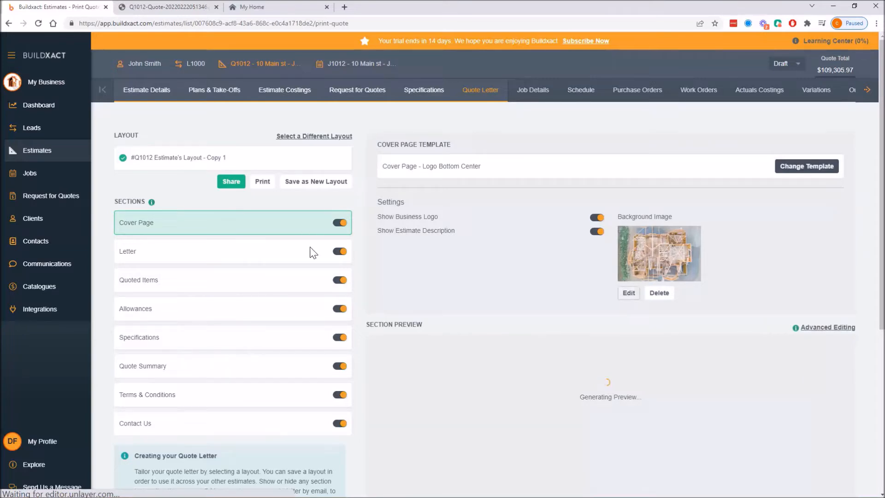
{"action": "left_click", "coordinate": [628, 293]}
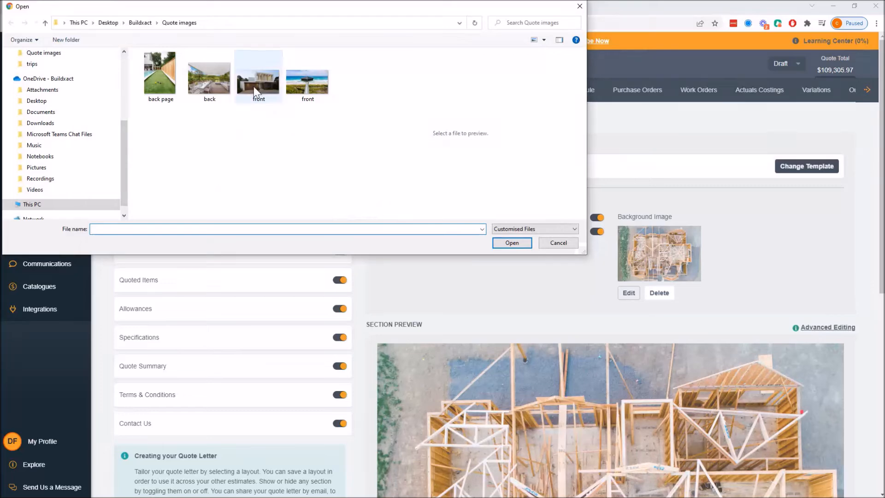
{"action": "left_click", "coordinate": [257, 94]}
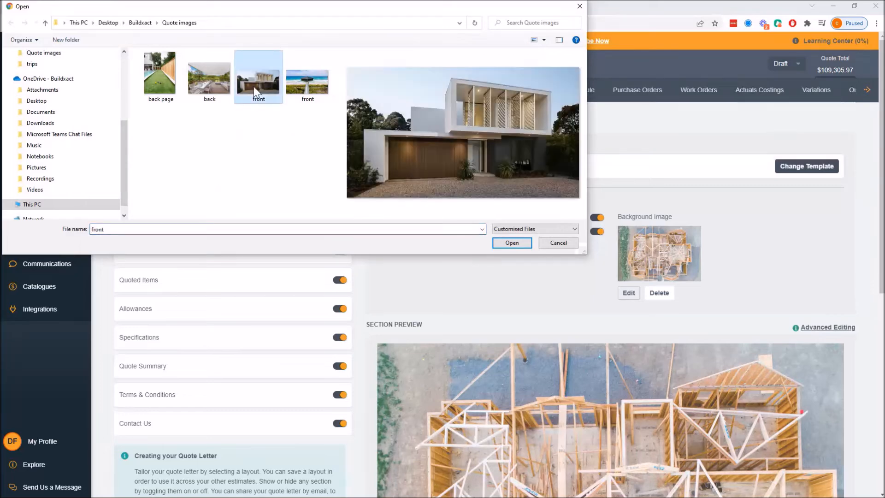
{"action": "left_click", "coordinate": [511, 246]}
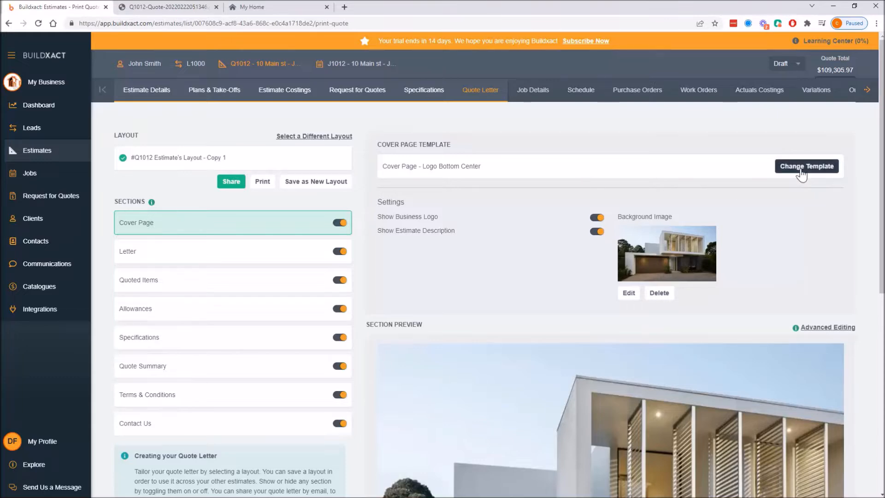
Review the new cover preview, then open the Letter section's content and its presets options.
{"action": "scroll", "coordinate": [712, 336], "scroll_direction": "down", "scroll_amount": 3}
{"action": "scroll", "coordinate": [712, 336], "scroll_direction": "down", "scroll_amount": 3}
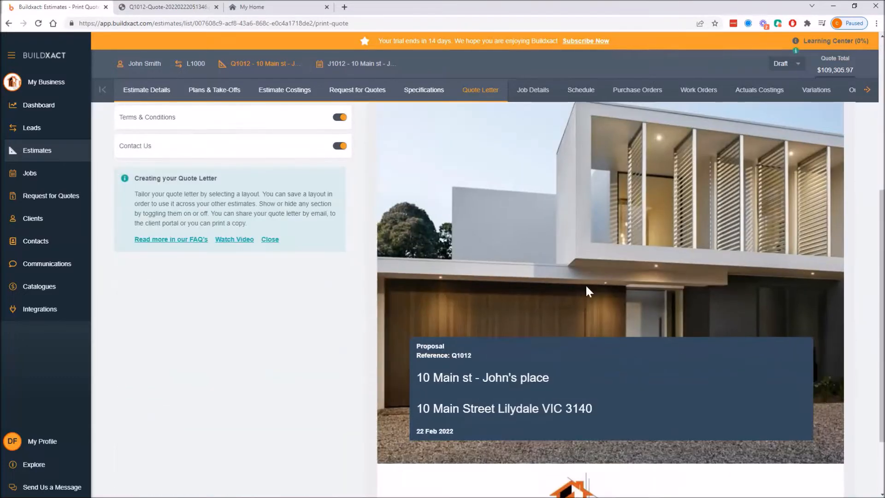
{"action": "scroll", "coordinate": [599, 286], "scroll_direction": "up", "scroll_amount": 6}
{"action": "left_click", "coordinate": [276, 258]}
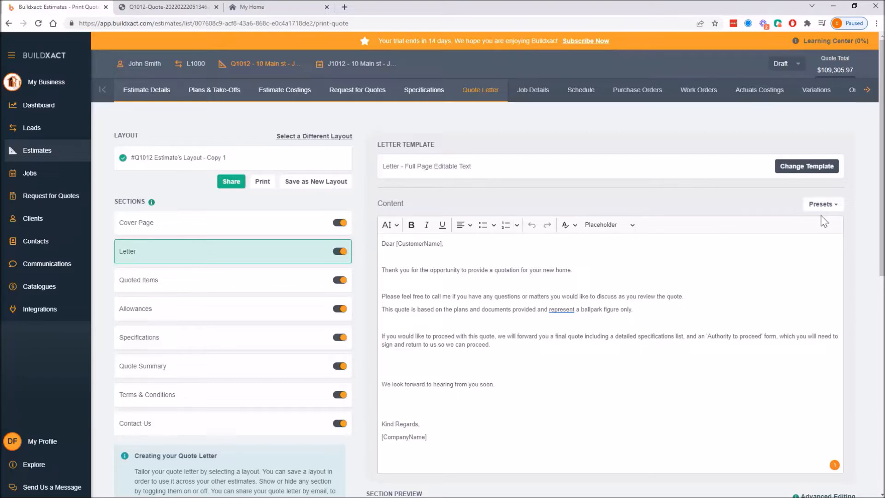
{"action": "left_click", "coordinate": [825, 204]}
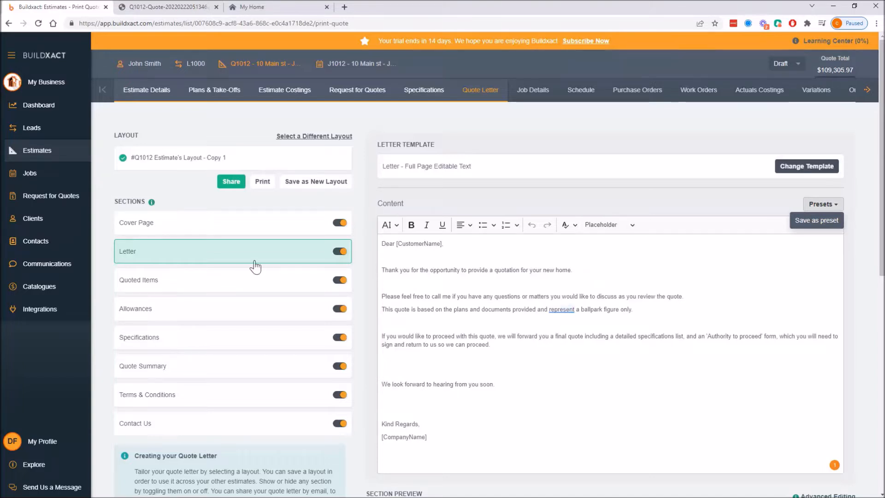
Open the Quoted Items section settings, review its preview, and turn the Quoted Items section off.
{"action": "left_click", "coordinate": [247, 282]}
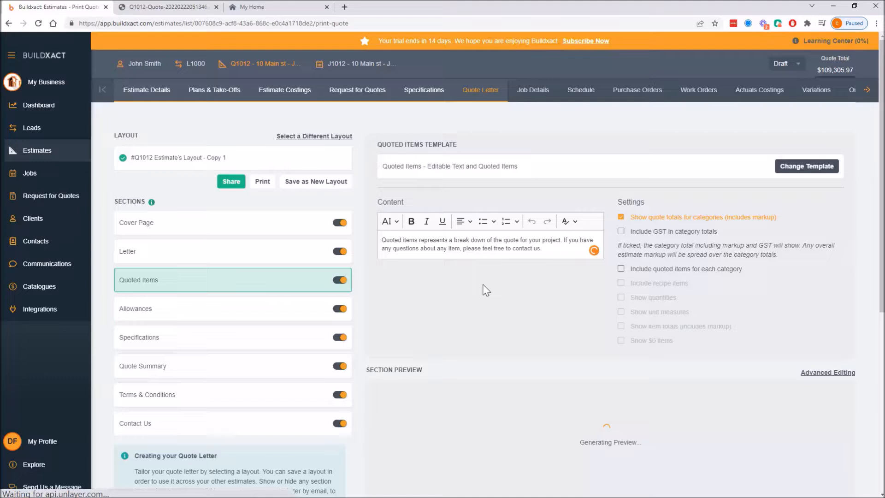
{"action": "scroll", "coordinate": [483, 288], "scroll_direction": "down", "scroll_amount": 1}
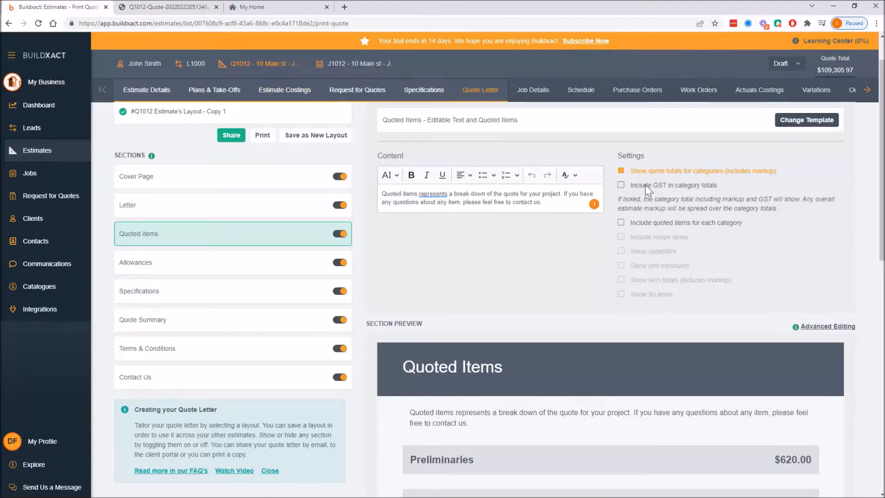
{"action": "scroll", "coordinate": [686, 263], "scroll_direction": "down", "scroll_amount": 3}
{"action": "scroll", "coordinate": [687, 265], "scroll_direction": "up", "scroll_amount": 4}
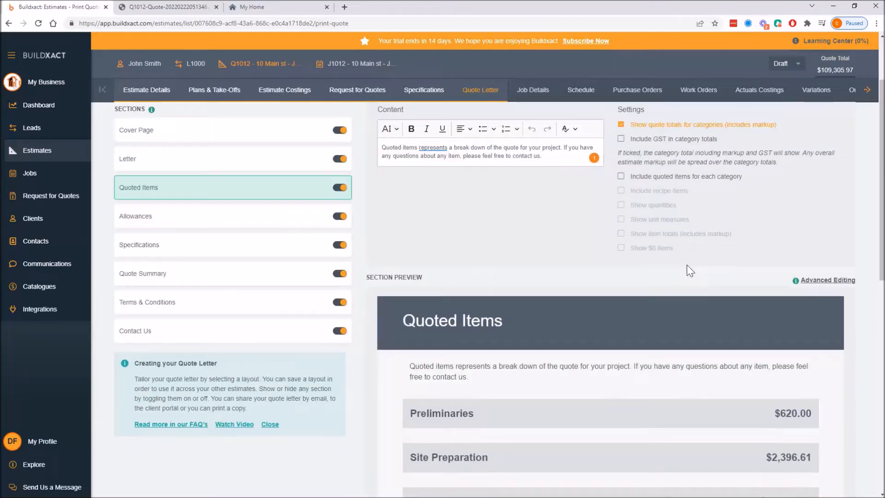
{"action": "left_click", "coordinate": [340, 281]}
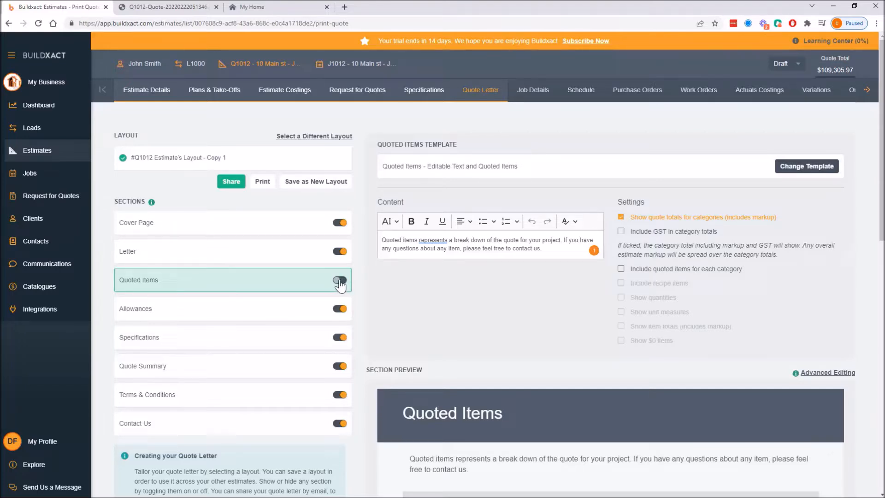
Open the Allowances section settings and highlight the Prime Cost content text.
{"action": "scroll", "coordinate": [337, 299], "scroll_direction": "down", "scroll_amount": 1}
{"action": "left_click", "coordinate": [306, 269]}
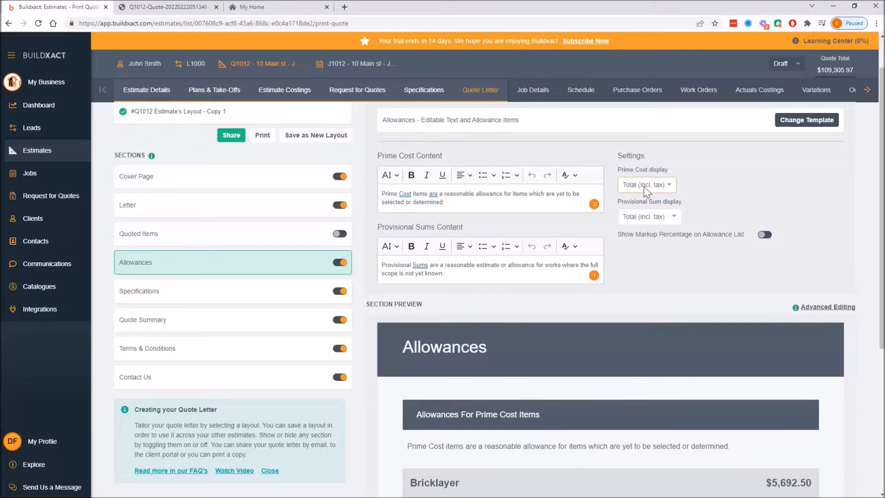
{"action": "left_click_drag", "start_coordinate": [491, 203], "coordinate": [371, 198]}
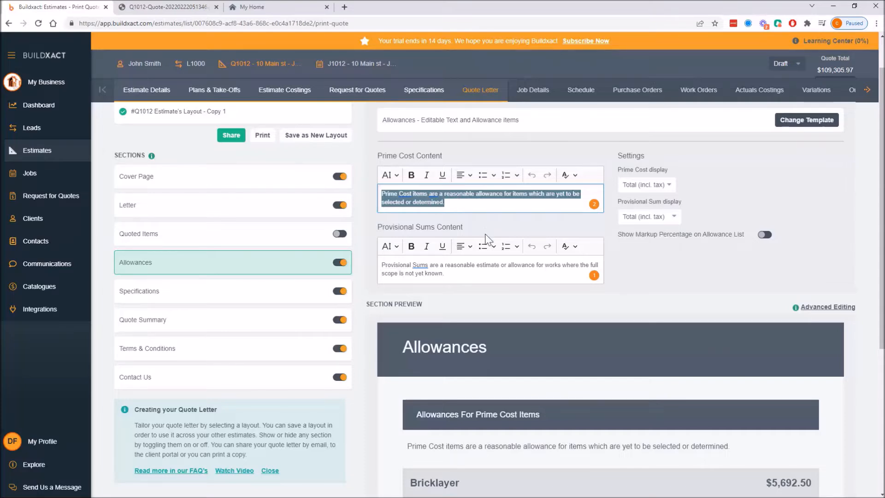
Try deleting the specification introduction block of the Specifications section in Advanced Editing, exiting without saving.
{"action": "left_click", "coordinate": [204, 299]}
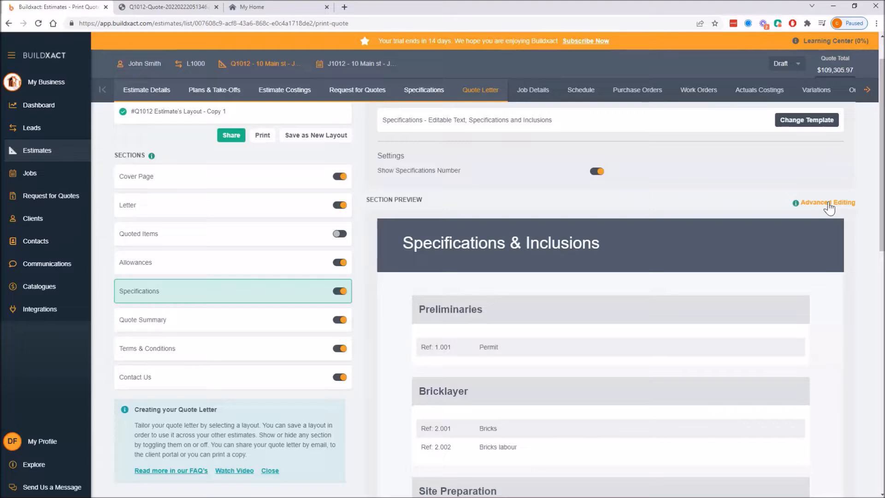
{"action": "left_click", "coordinate": [829, 206]}
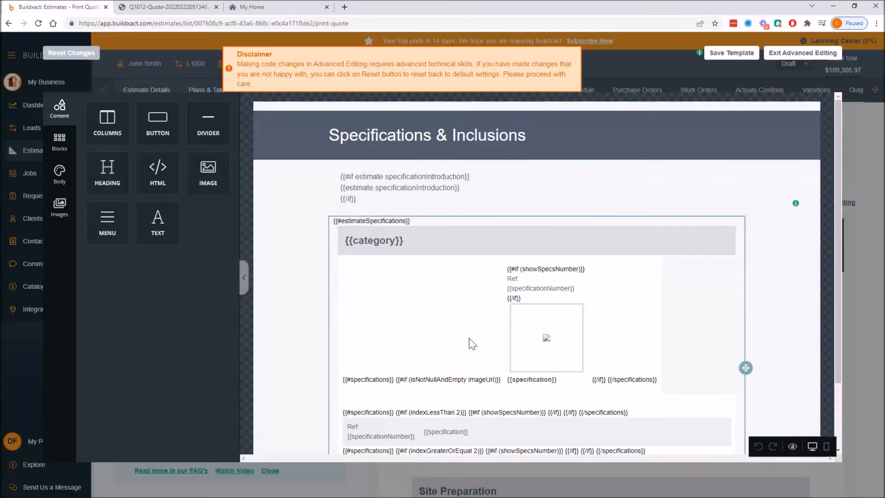
{"action": "left_click", "coordinate": [380, 187]}
{"action": "left_click_drag", "start_coordinate": [138, 186], "coordinate": [151, 239]}
{"action": "key", "text": "BackSpace"}
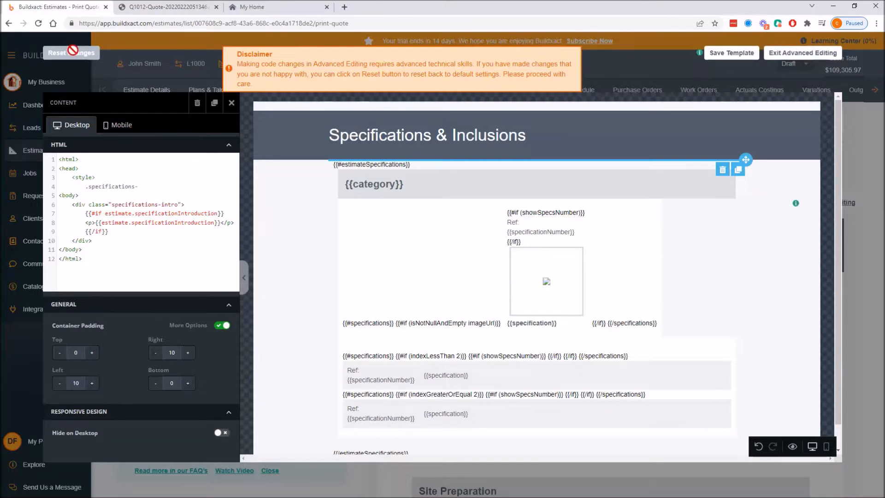
{"action": "left_click", "coordinate": [782, 56]}
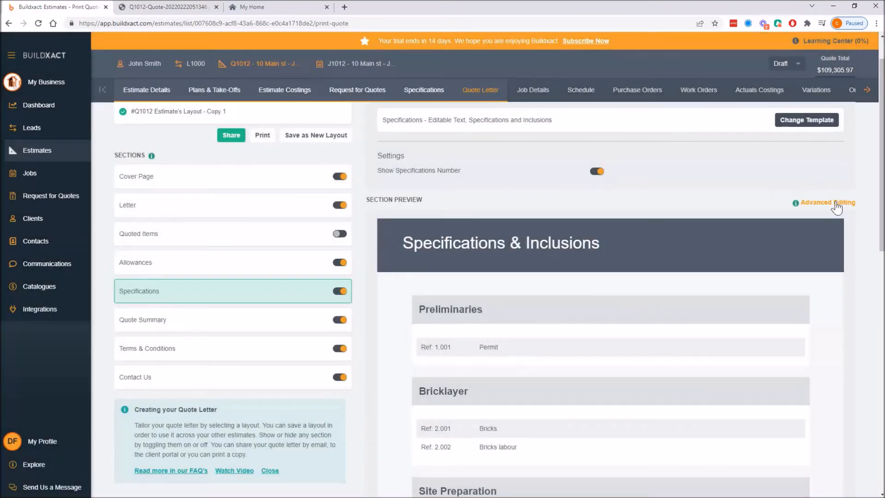
Change the Specifications section heading to 'Inclusions' in Advanced Editing and save the template.
{"action": "left_click", "coordinate": [835, 203]}
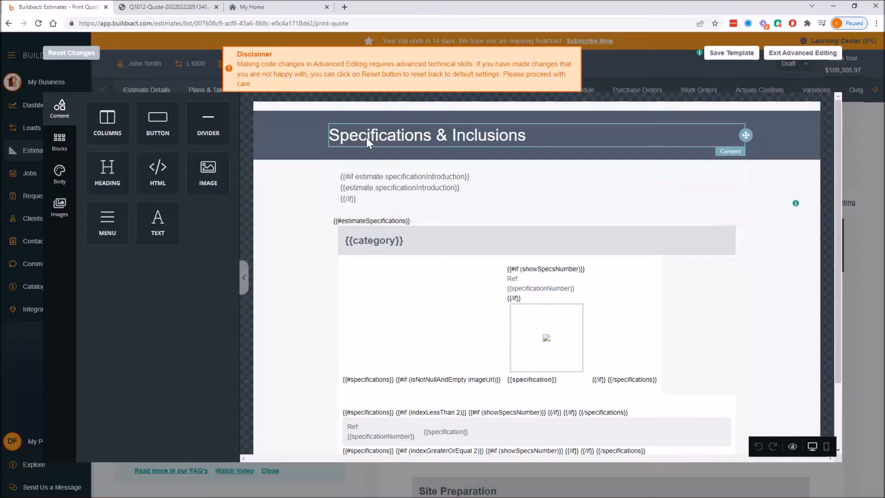
{"action": "left_click", "coordinate": [368, 137]}
{"action": "double_click", "coordinate": [370, 136]}
{"action": "key", "text": "Delete"}
{"action": "key", "text": "Delete"}
{"action": "key", "text": "Delete"}
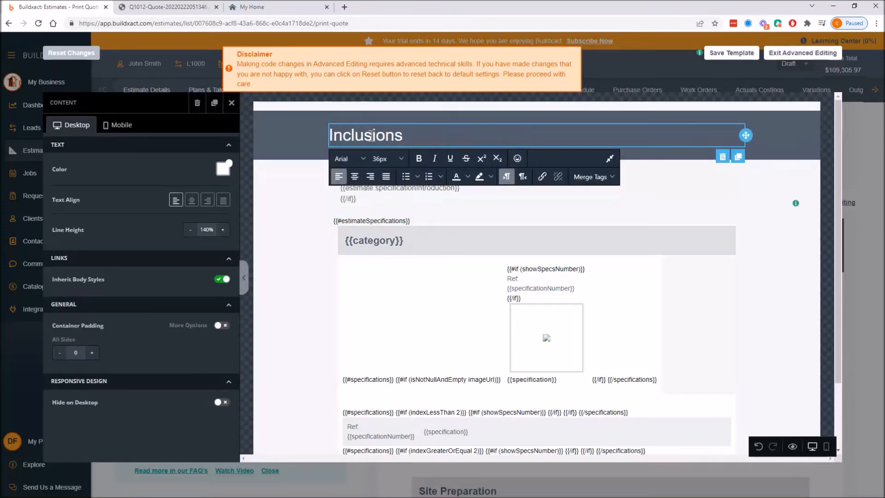
{"action": "left_click", "coordinate": [760, 186]}
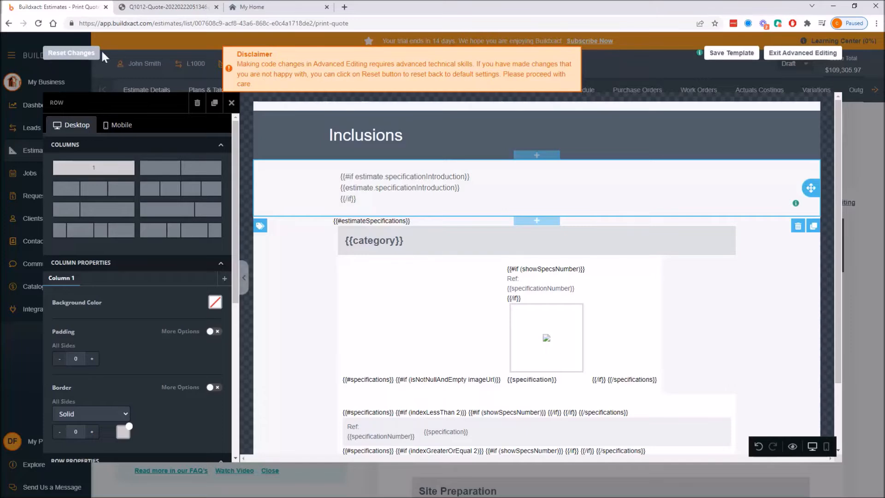
{"action": "left_click", "coordinate": [745, 53]}
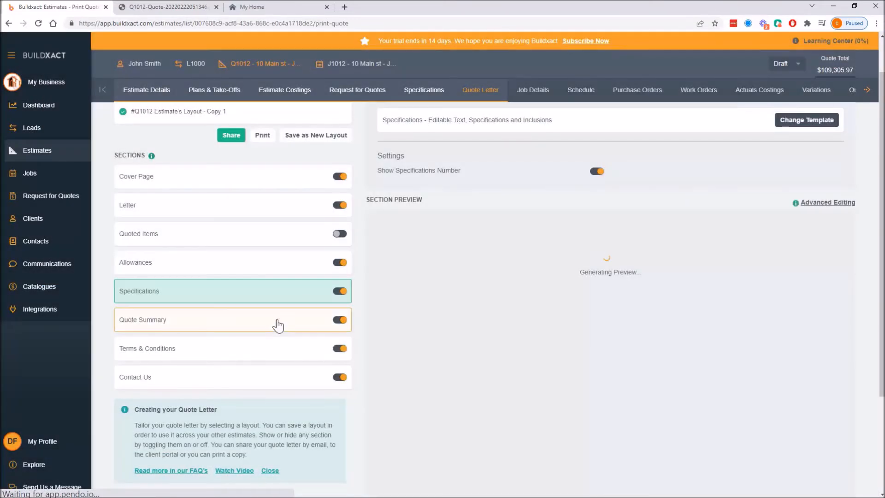
Review the Quote Summary and Terms & Conditions section settings and previews.
{"action": "left_click", "coordinate": [279, 323]}
{"action": "left_click", "coordinate": [835, 185]}
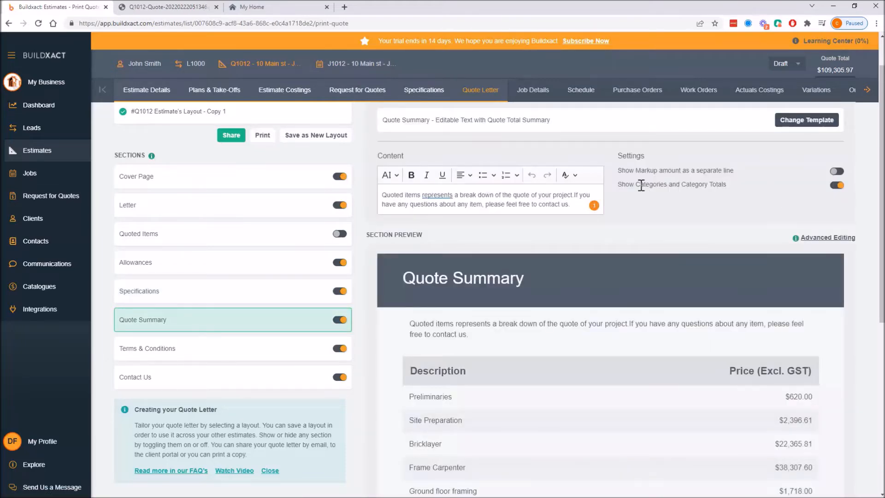
{"action": "scroll", "coordinate": [298, 277], "scroll_direction": "down", "scroll_amount": 2}
{"action": "left_click", "coordinate": [274, 256]}
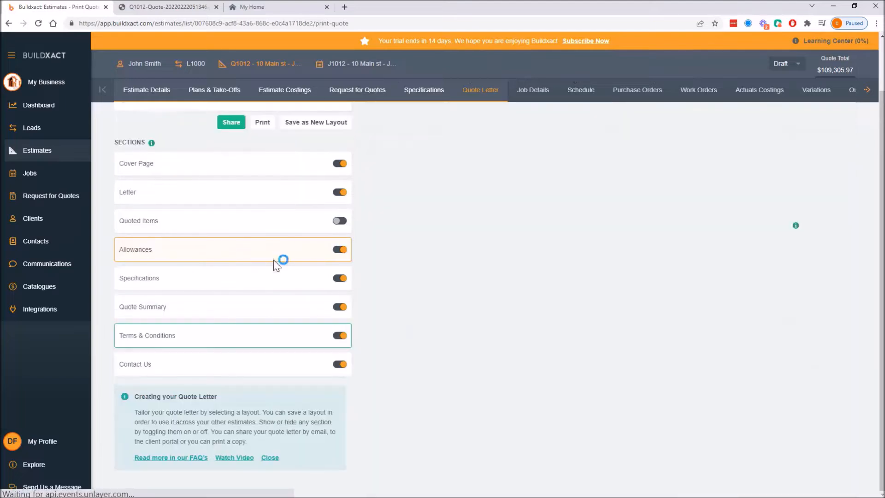
{"action": "scroll", "coordinate": [272, 267], "scroll_direction": "up", "scroll_amount": 1}
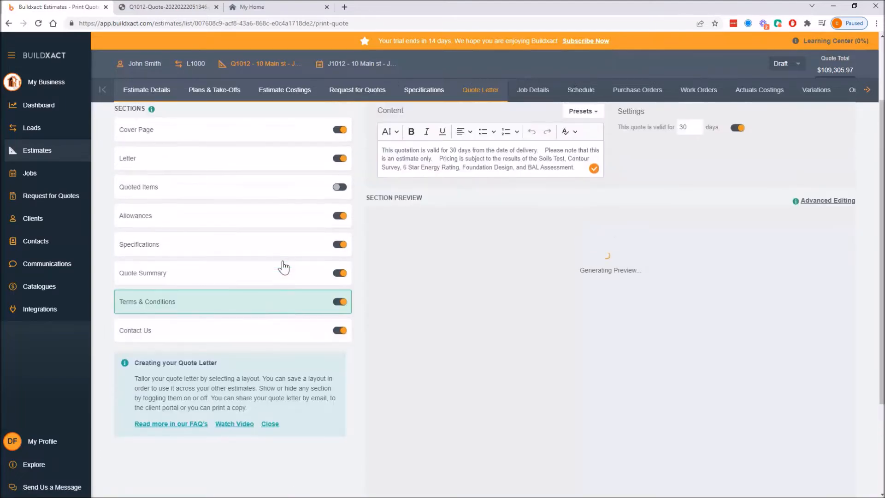
Hide the business logo and business address in the Contact Us section and review its preview.
{"action": "left_click", "coordinate": [246, 335]}
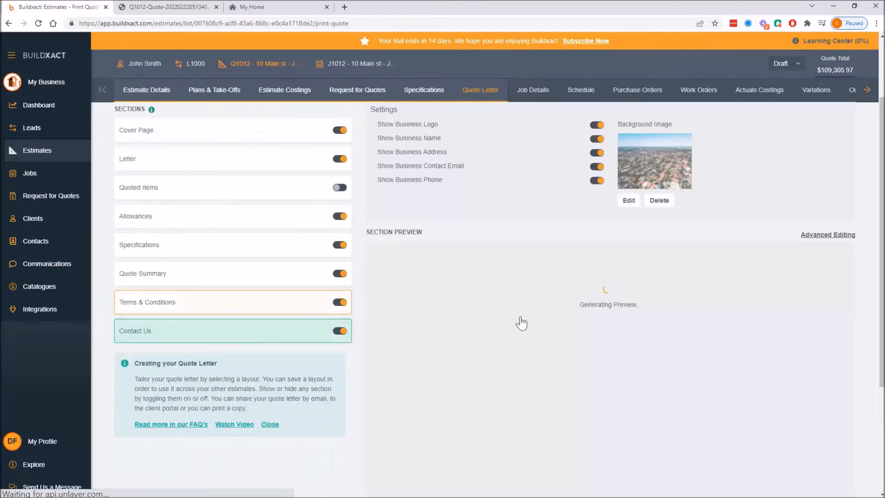
{"action": "scroll", "coordinate": [521, 319], "scroll_direction": "up", "scroll_amount": 1}
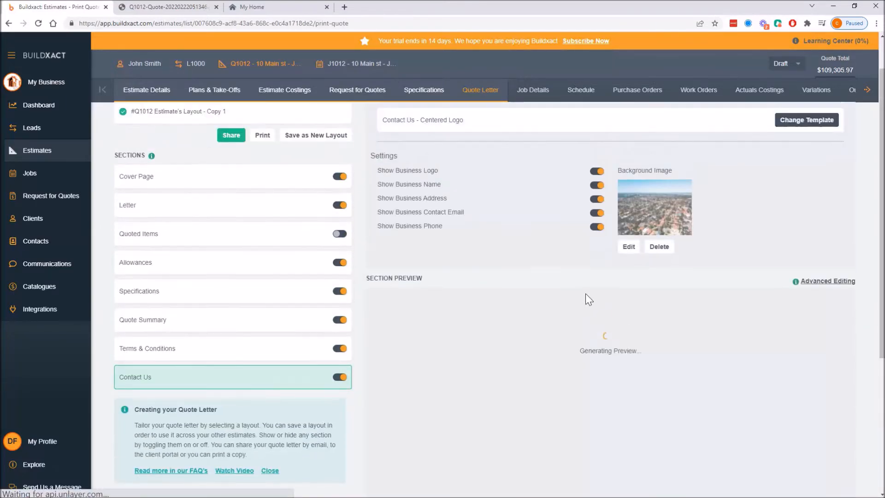
{"action": "left_click", "coordinate": [598, 173]}
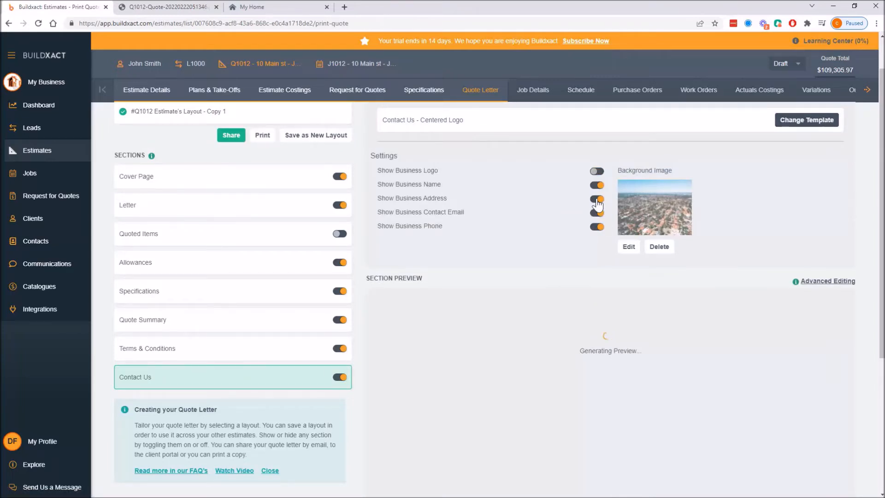
{"action": "left_click", "coordinate": [597, 199]}
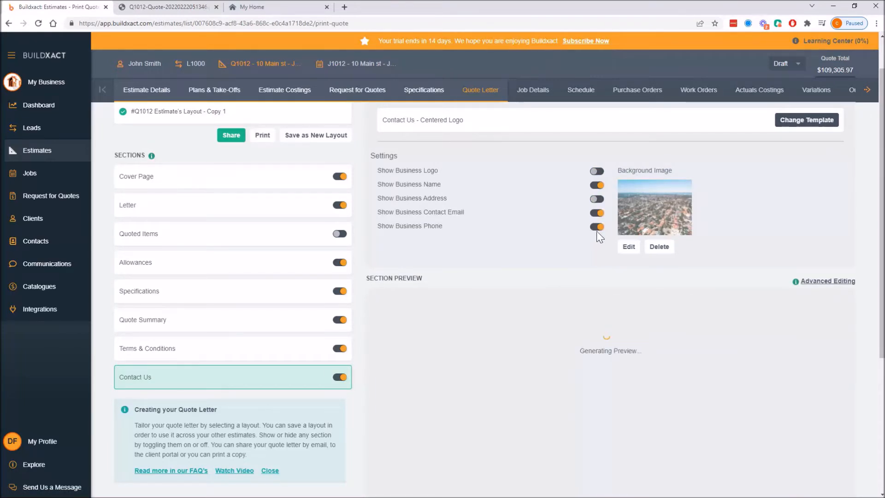
{"action": "scroll", "coordinate": [693, 264], "scroll_direction": "down", "scroll_amount": 5}
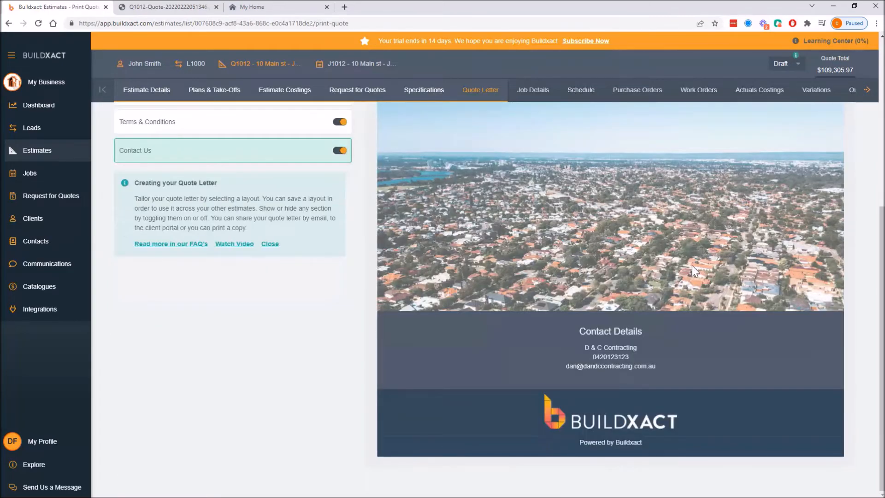
{"action": "scroll", "coordinate": [692, 269], "scroll_direction": "up", "scroll_amount": 4}
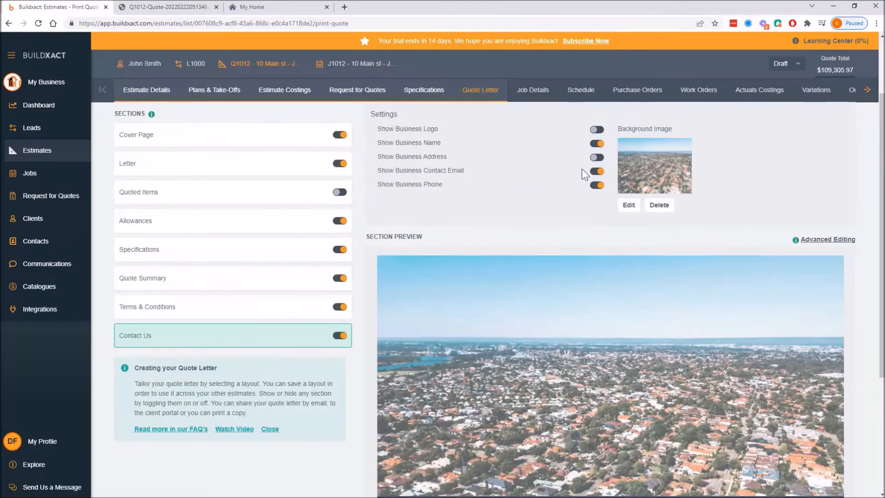
{"action": "scroll", "coordinate": [383, 223], "scroll_direction": "up", "scroll_amount": 2}
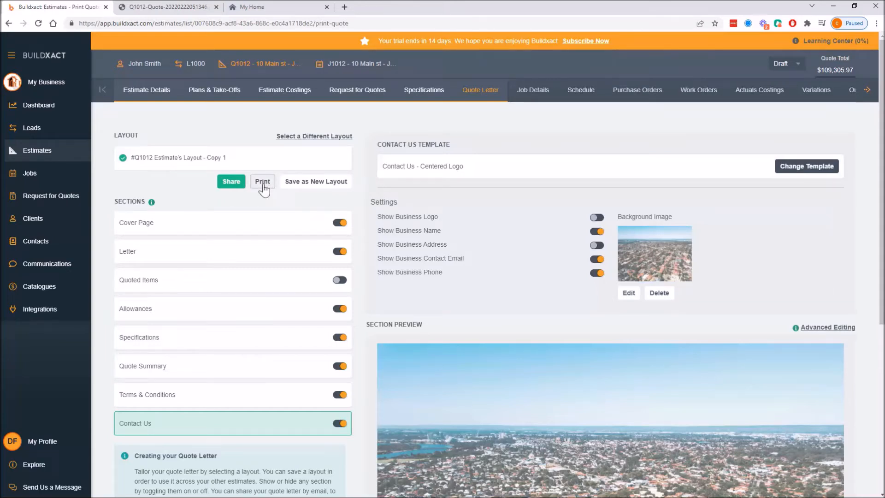
Save the current quote letter setup as a new layout named 'Demo' with the description 'Demo'.
{"action": "left_click", "coordinate": [323, 187]}
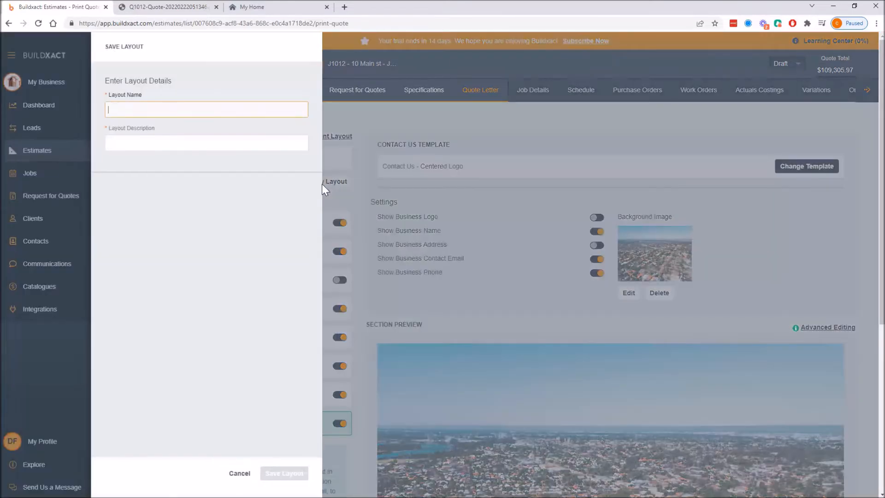
{"action": "type", "text": "Demo"}
{"action": "key", "text": "Tab"}
{"action": "type", "text": "Demo"}
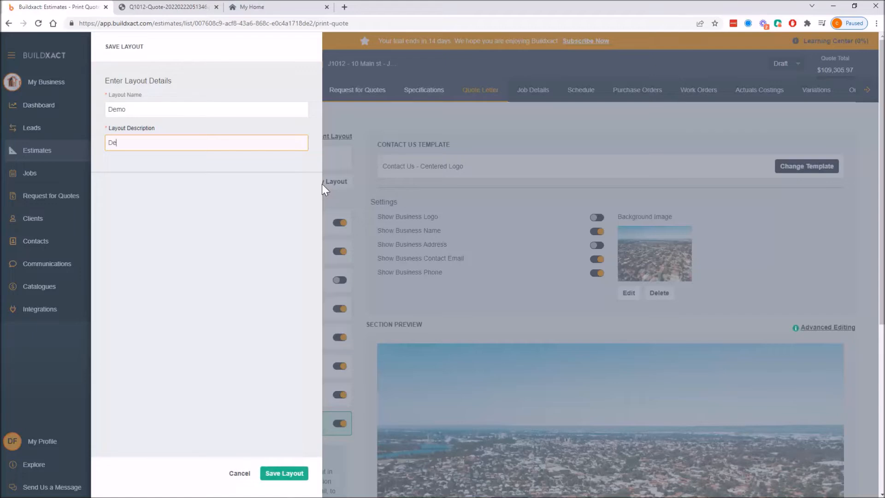
{"action": "left_click", "coordinate": [284, 472]}
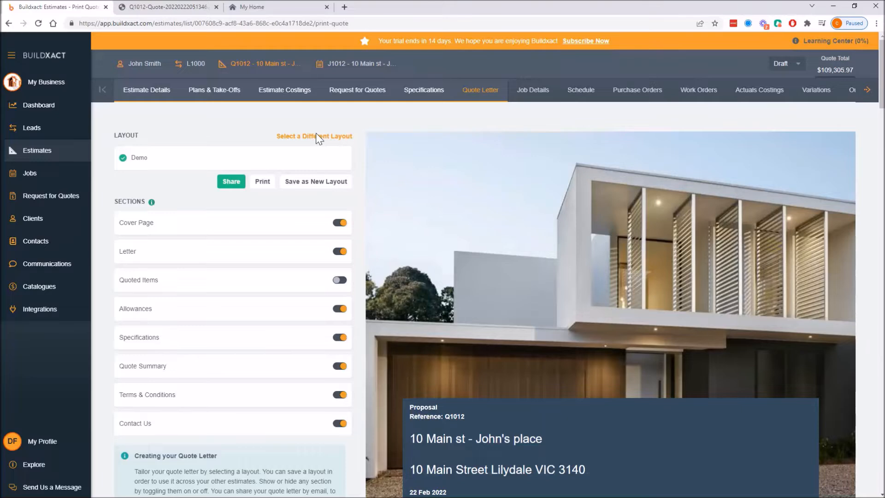
Open the list of all layouts and review the saved layouts.
{"action": "left_click", "coordinate": [316, 135]}
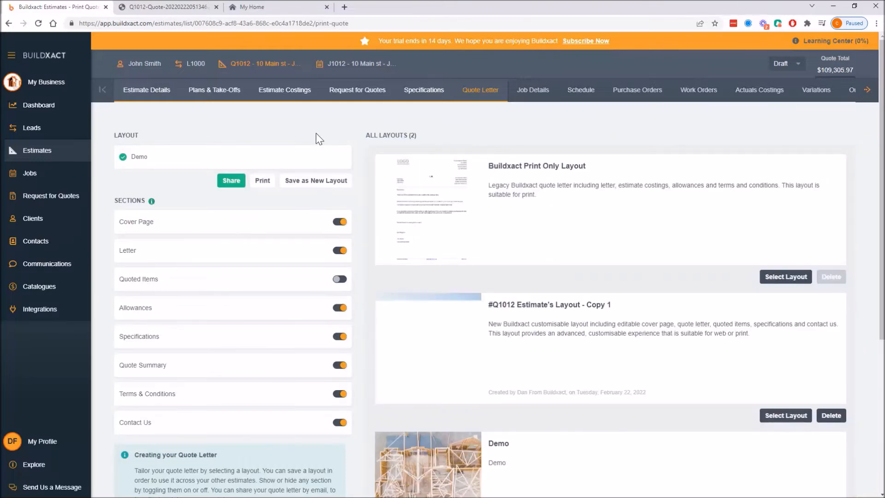
{"action": "scroll", "coordinate": [576, 387], "scroll_direction": "down", "scroll_amount": 2}
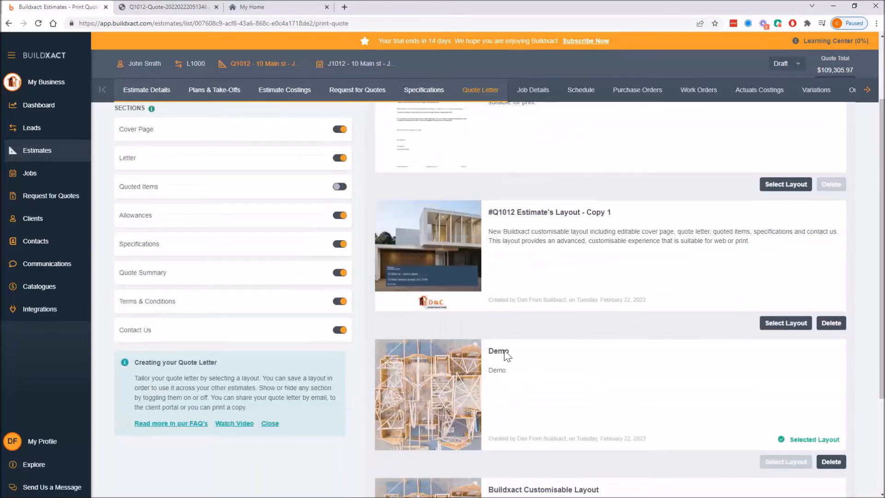
{"action": "left_click_drag", "start_coordinate": [489, 353], "coordinate": [516, 376]}
{"action": "scroll", "coordinate": [568, 377], "scroll_direction": "up", "scroll_amount": 1}
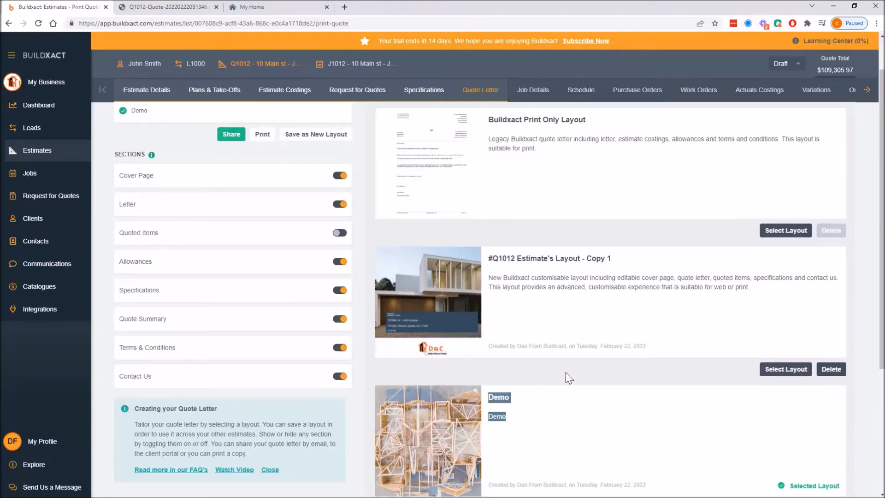
{"action": "scroll", "coordinate": [566, 372], "scroll_direction": "down", "scroll_amount": 3}
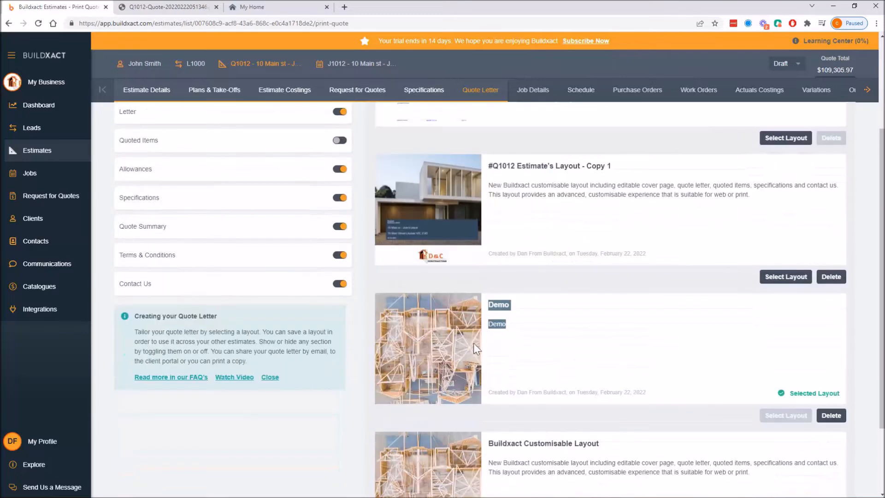
{"action": "scroll", "coordinate": [406, 324], "scroll_direction": "up", "scroll_amount": 4}
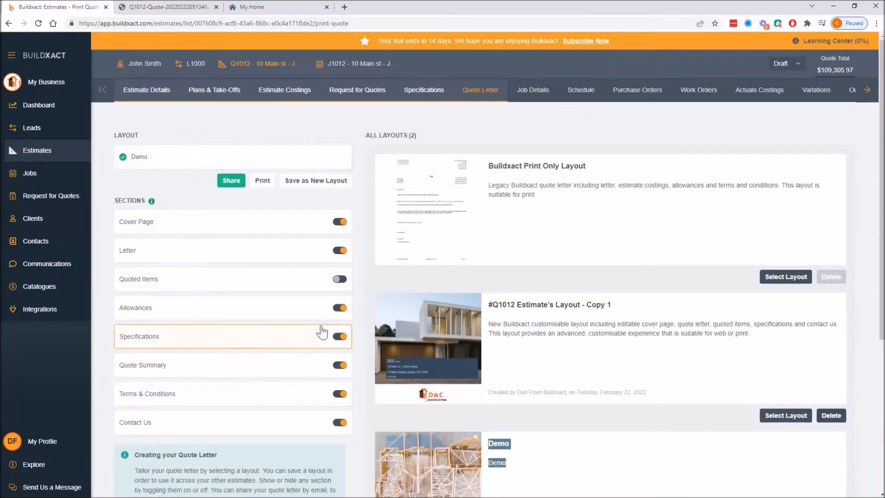
Turn off Show Categories and Category Totals in the Quote Summary section settings.
{"action": "left_click", "coordinate": [257, 369]}
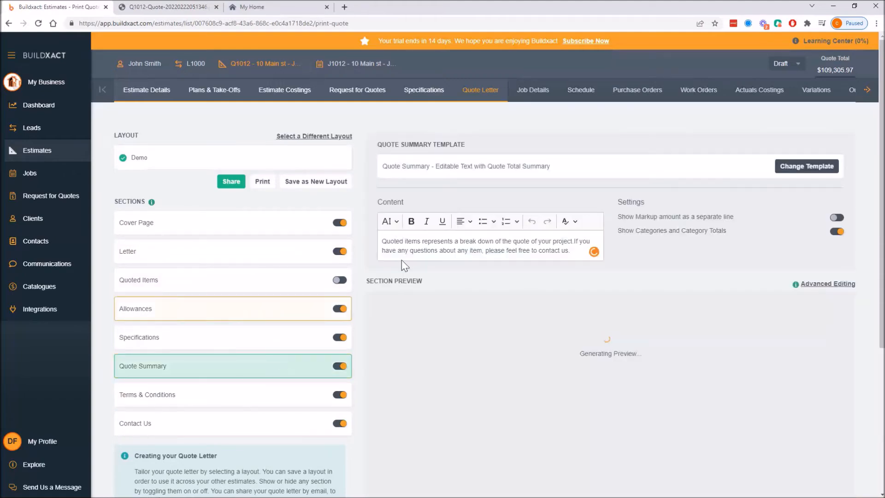
{"action": "left_click", "coordinate": [837, 231]}
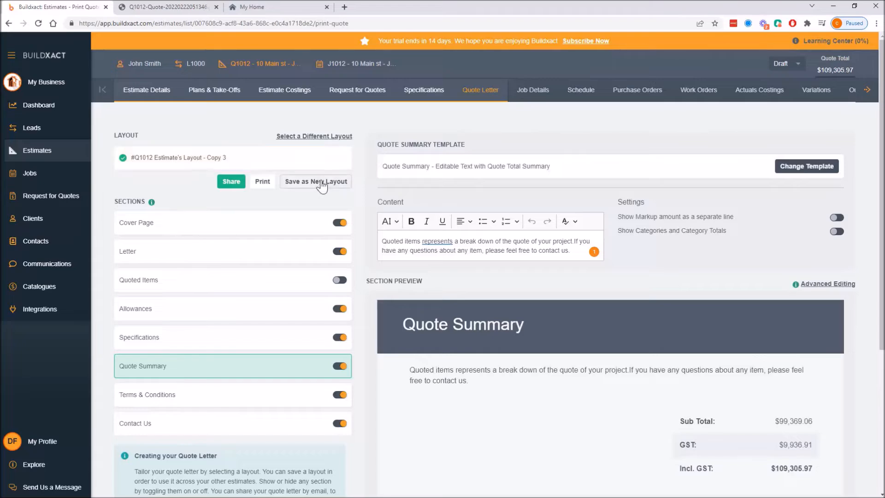
Open the layout list again and review the layouts, including the newly created copy.
{"action": "left_click", "coordinate": [312, 137]}
{"action": "scroll", "coordinate": [472, 414], "scroll_direction": "down", "scroll_amount": 3}
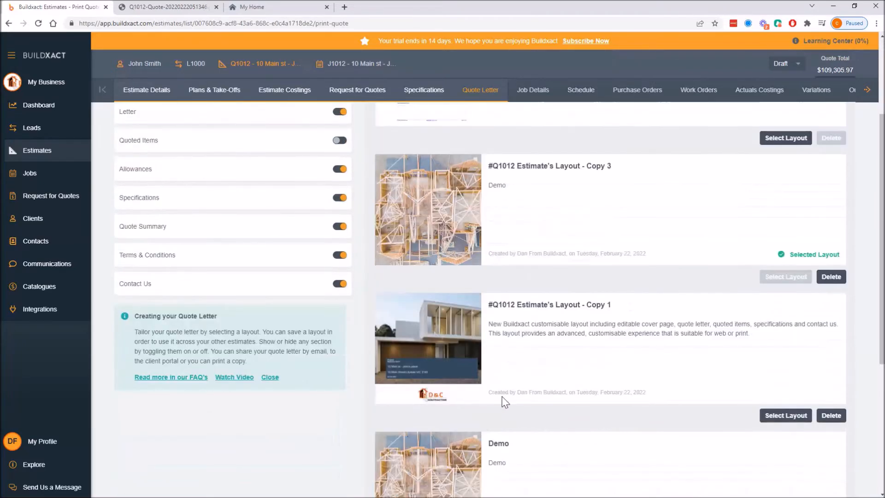
{"action": "scroll", "coordinate": [503, 401], "scroll_direction": "down", "scroll_amount": 3}
{"action": "scroll", "coordinate": [456, 336], "scroll_direction": "up", "scroll_amount": 2}
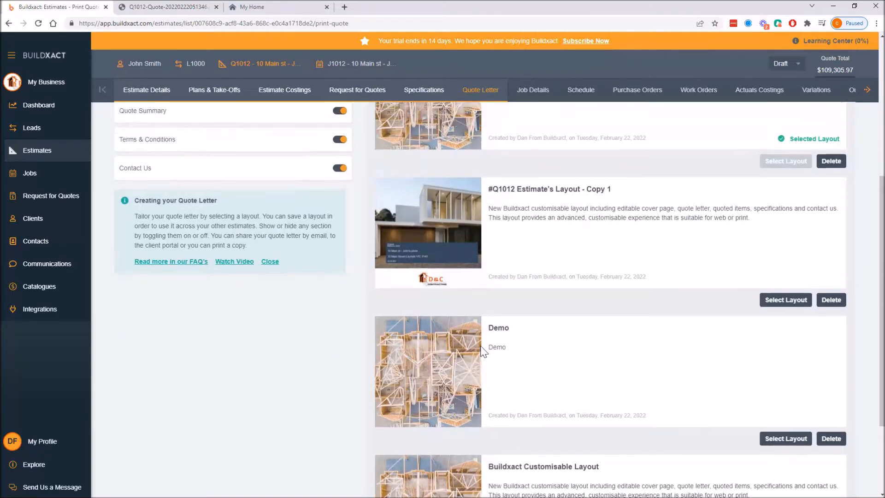
{"action": "scroll", "coordinate": [490, 359], "scroll_direction": "up", "scroll_amount": 2}
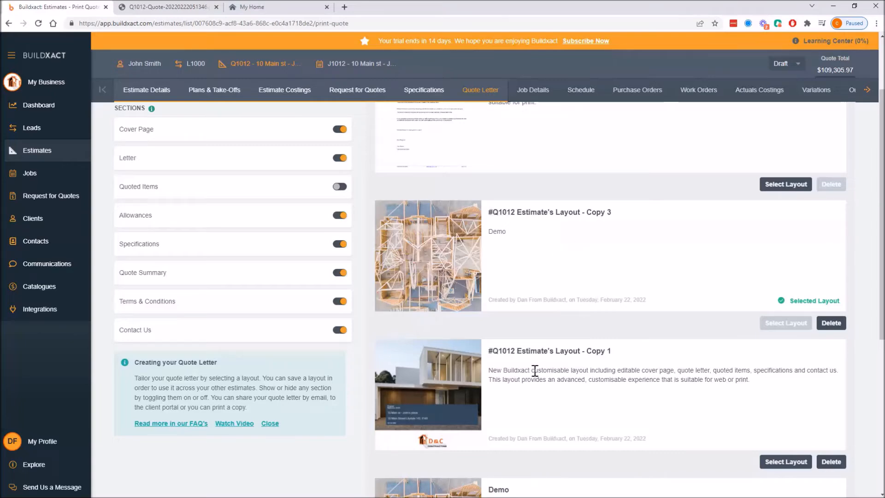
{"action": "scroll", "coordinate": [585, 346], "scroll_direction": "down", "scroll_amount": 3}
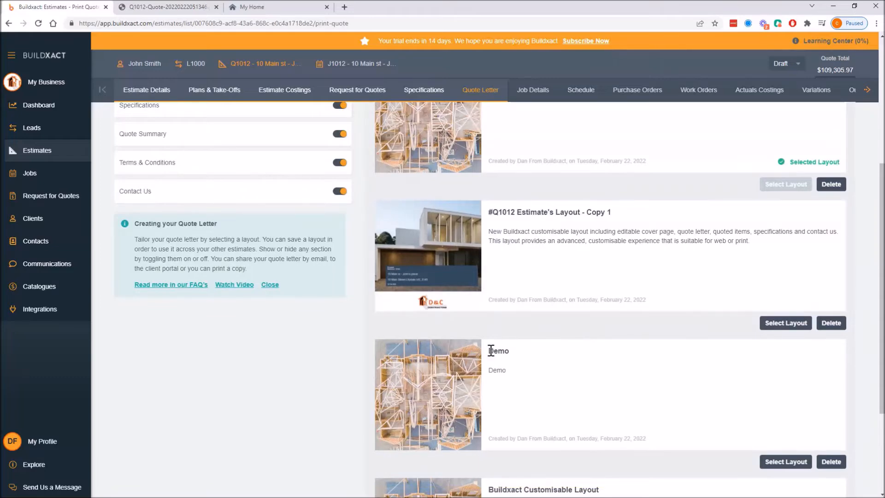
{"action": "scroll", "coordinate": [432, 373], "scroll_direction": "up", "scroll_amount": 5}
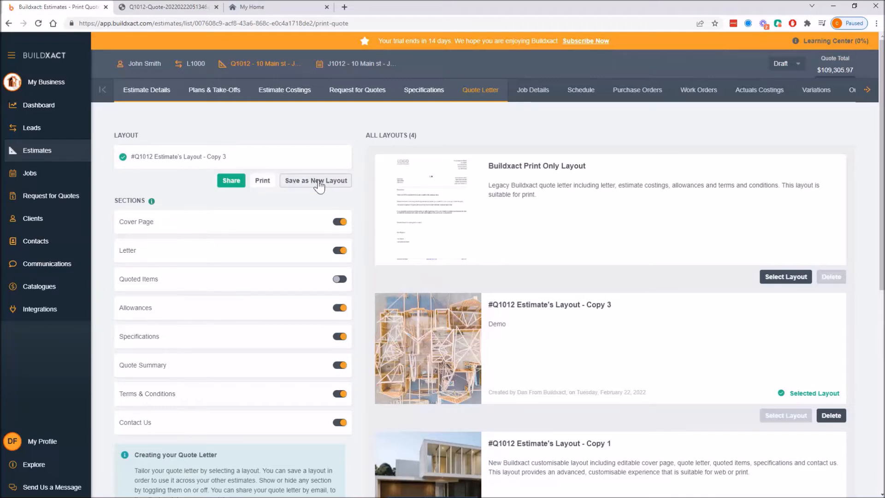
Start sharing the quote and choose the Digital Acceptance workflow.
{"action": "left_click", "coordinate": [230, 181]}
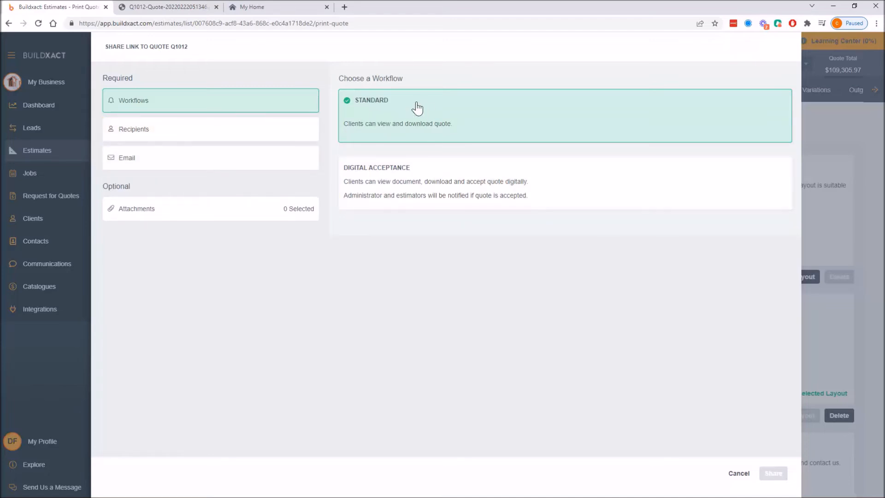
{"action": "left_click", "coordinate": [377, 189]}
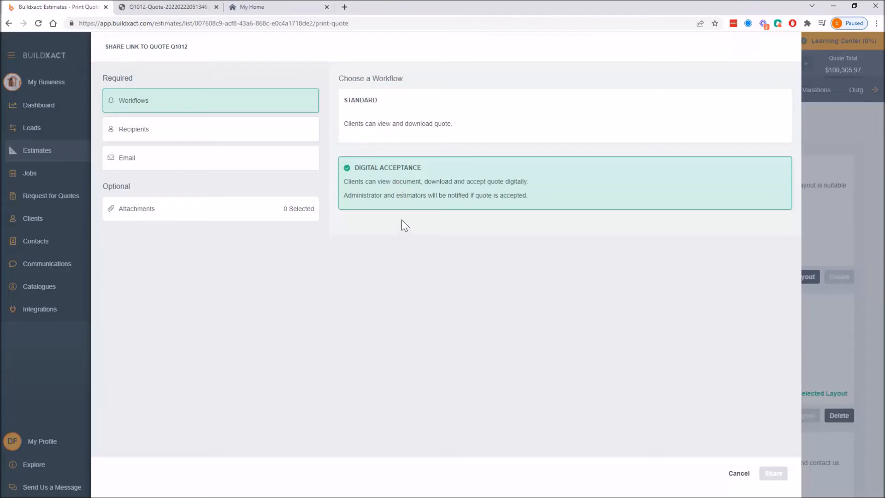
Open the recipients options and choose Yes to share the quote to the client portal.
{"action": "left_click", "coordinate": [190, 129]}
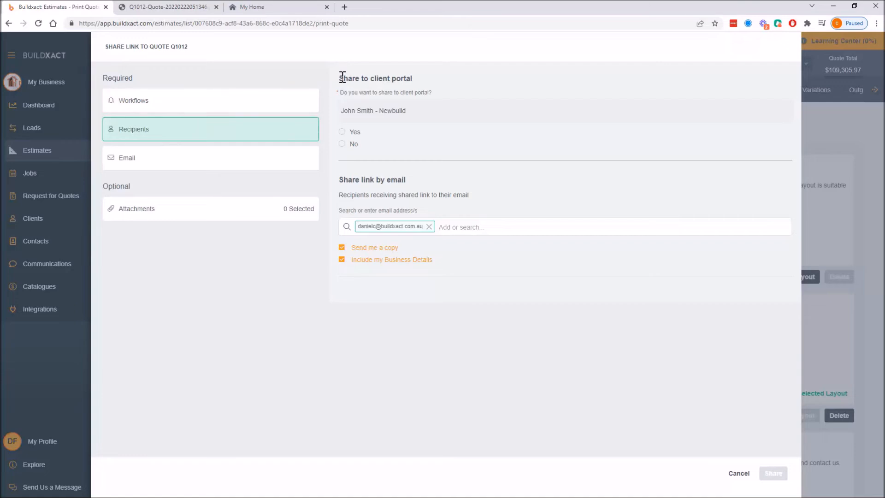
{"action": "left_click_drag", "start_coordinate": [343, 78], "coordinate": [381, 151]}
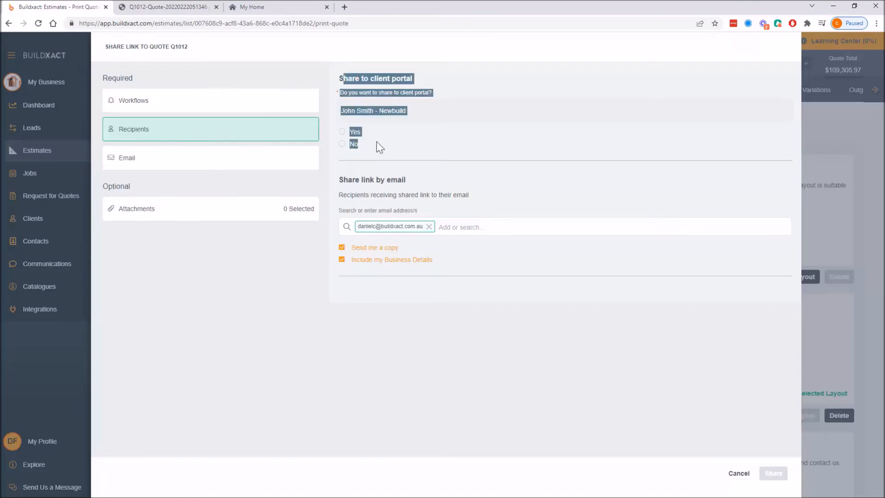
{"action": "left_click", "coordinate": [444, 154]}
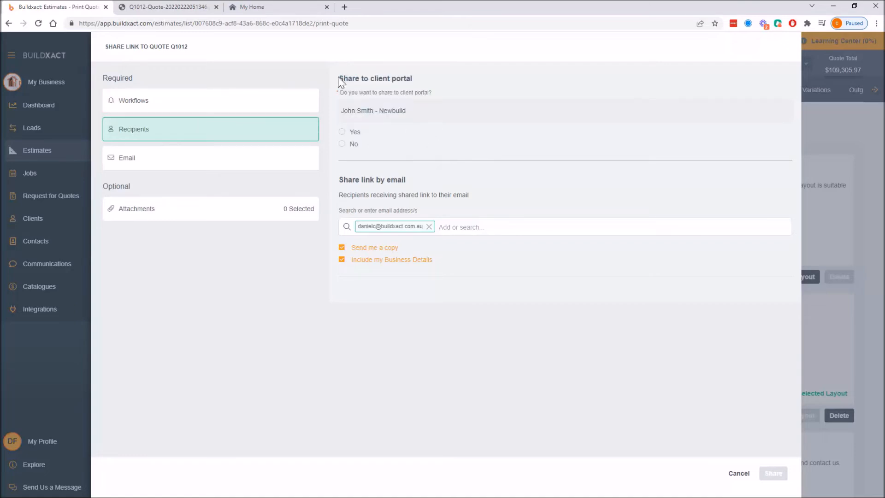
{"action": "left_click_drag", "start_coordinate": [339, 78], "coordinate": [384, 154]}
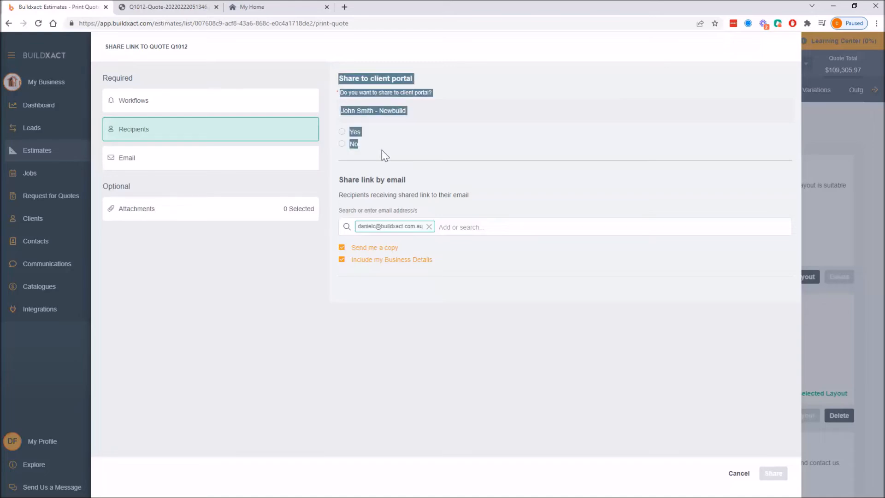
{"action": "left_click", "coordinate": [460, 138]}
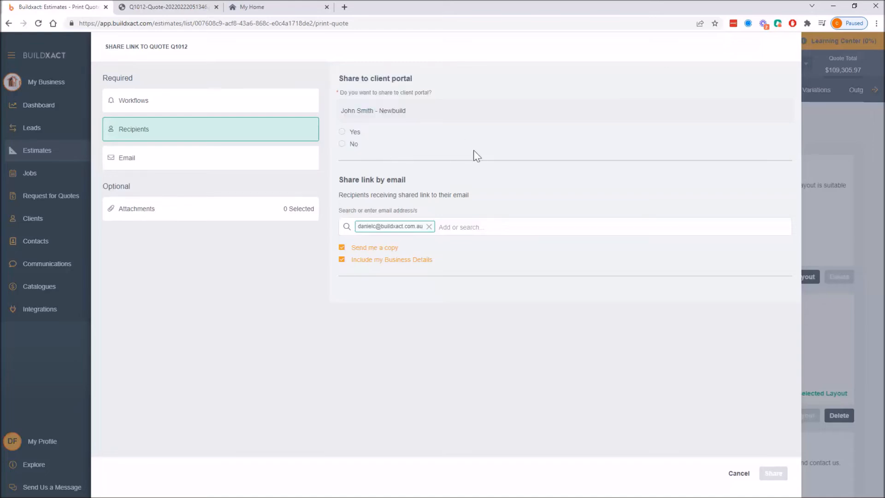
{"action": "left_click", "coordinate": [342, 133]}
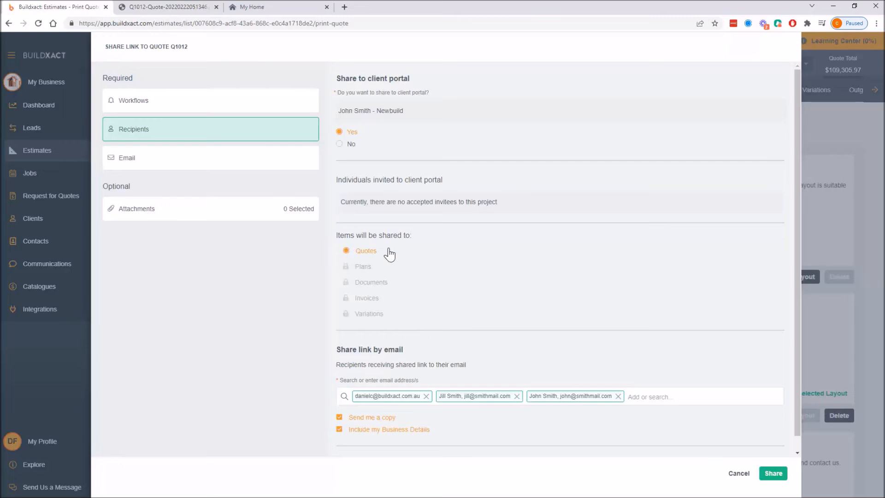
Examine the client portal invitees, shared items and email recipients of the share link.
{"action": "left_click_drag", "start_coordinate": [342, 201], "coordinate": [507, 197]}
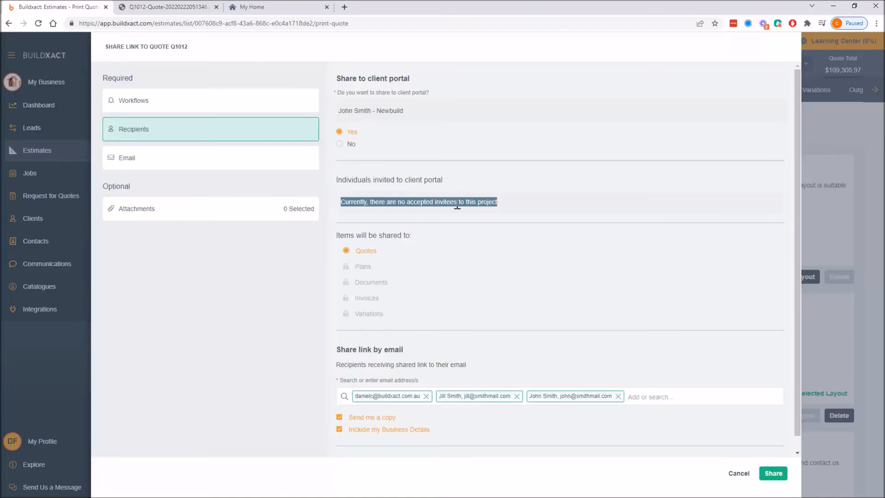
{"action": "left_click", "coordinate": [504, 216]}
{"action": "left_click_drag", "start_coordinate": [497, 202], "coordinate": [335, 213]}
{"action": "left_click", "coordinate": [479, 201]}
{"action": "left_click_drag", "start_coordinate": [506, 203], "coordinate": [342, 203]}
{"action": "left_click", "coordinate": [401, 399]}
{"action": "left_click_drag", "start_coordinate": [503, 203], "coordinate": [342, 206]}
{"action": "left_click", "coordinate": [439, 217]}
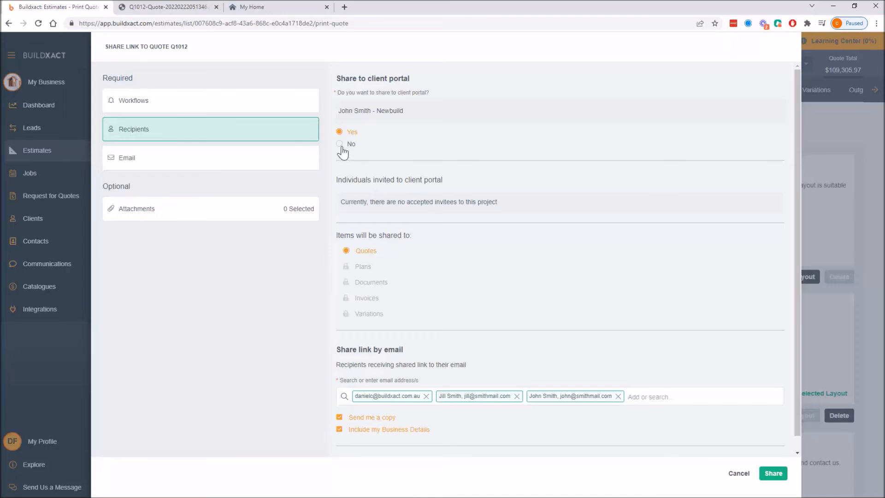
{"action": "scroll", "coordinate": [394, 299], "scroll_direction": "down", "scroll_amount": 1}
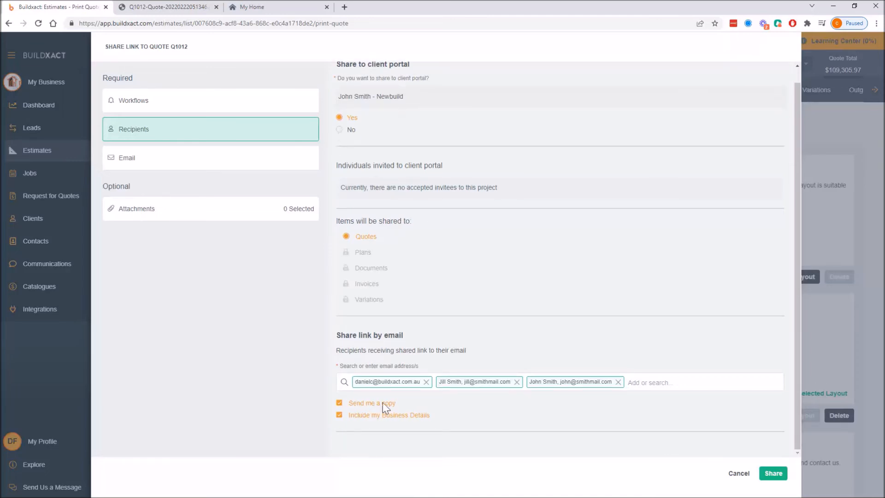
{"action": "left_click_drag", "start_coordinate": [339, 335], "coordinate": [407, 338]}
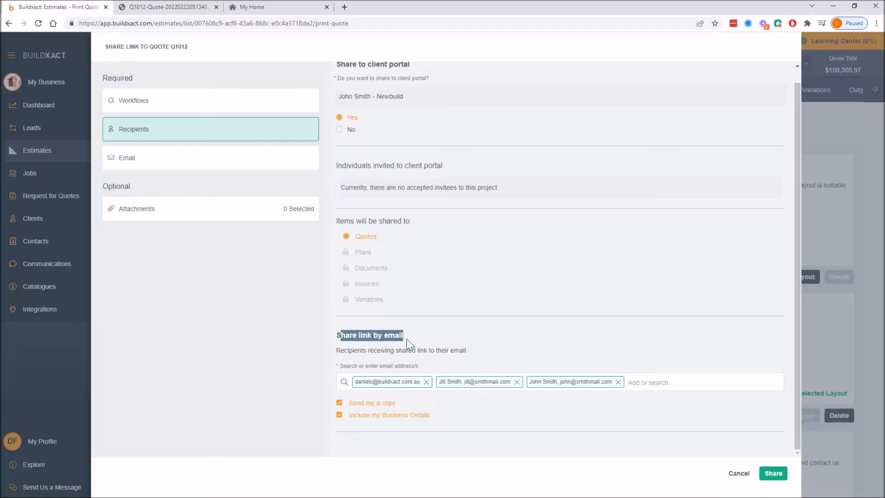
{"action": "left_click", "coordinate": [340, 131]}
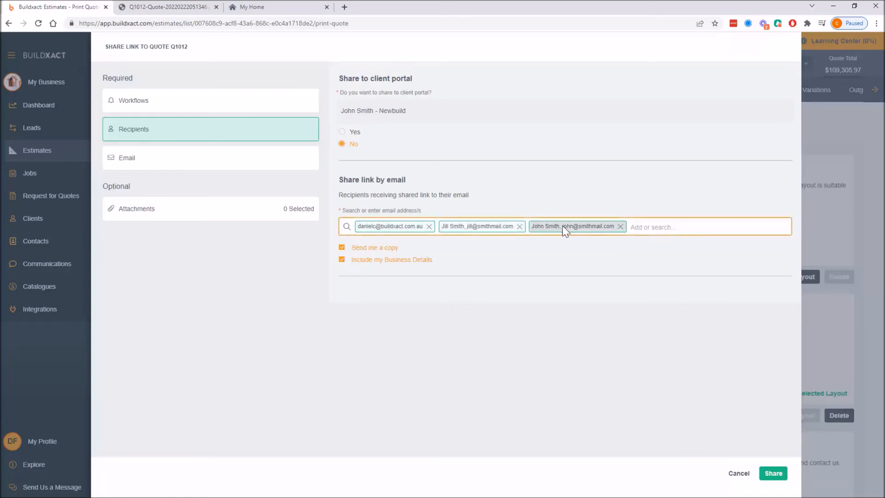
{"action": "left_click", "coordinate": [351, 145]}
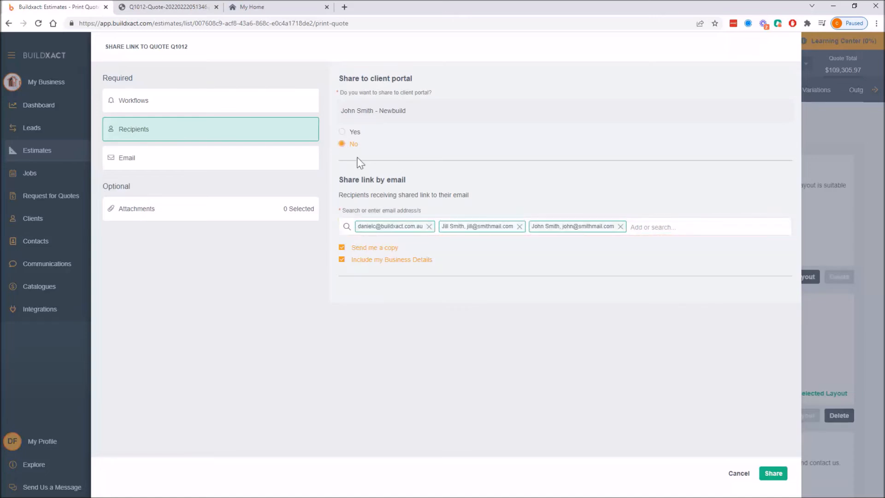
{"action": "left_click", "coordinate": [342, 134]}
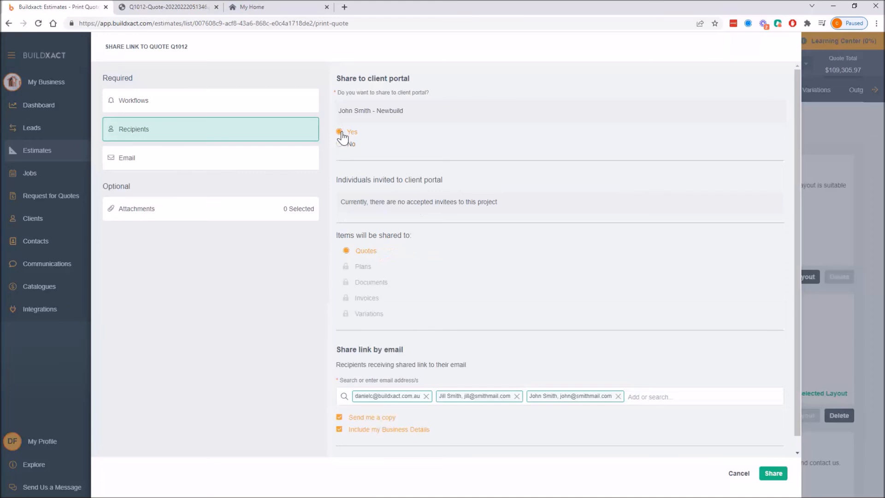
{"action": "scroll", "coordinate": [429, 244], "scroll_direction": "down", "scroll_amount": 1}
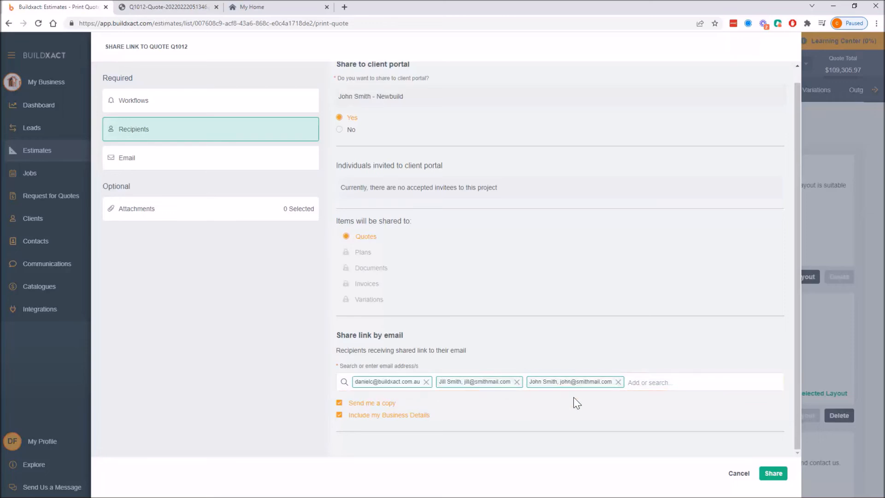
Review the share email's subject, body and presets, then open the attachments options.
{"action": "left_click", "coordinate": [242, 161]}
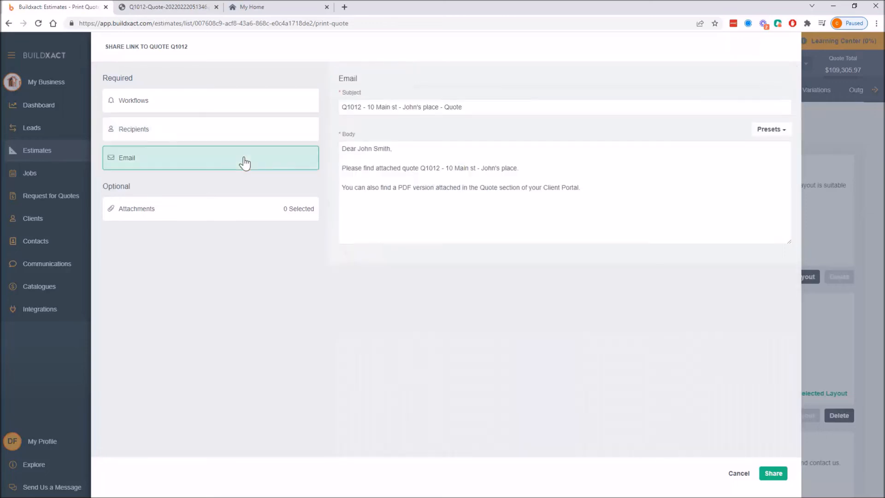
{"action": "left_click_drag", "start_coordinate": [368, 107], "coordinate": [431, 109]}
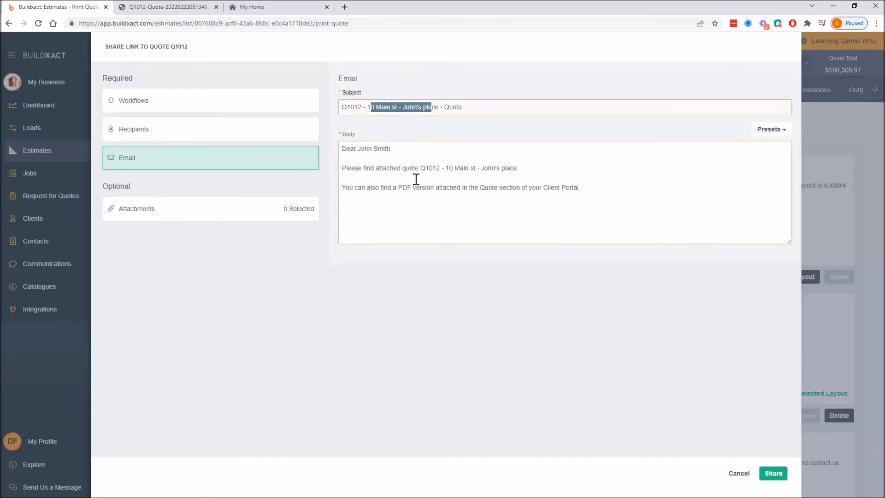
{"action": "left_click_drag", "start_coordinate": [391, 156], "coordinate": [454, 191]}
{"action": "left_click", "coordinate": [774, 130]}
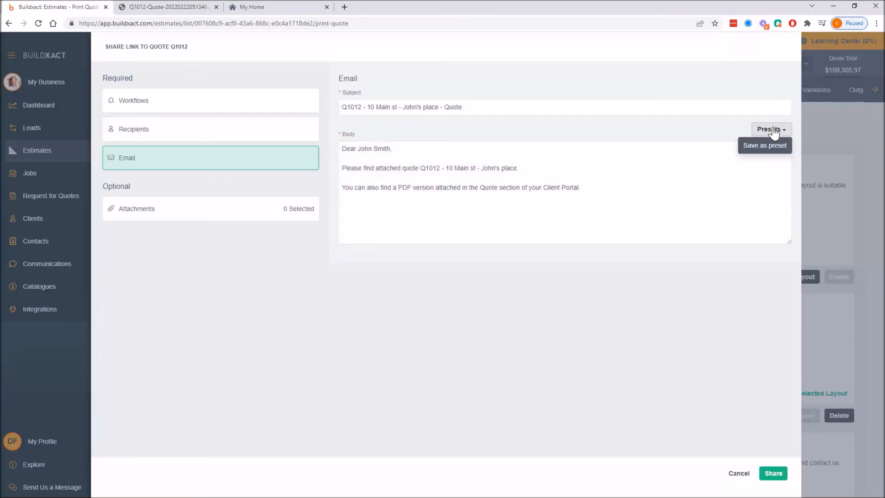
{"action": "left_click", "coordinate": [223, 216]}
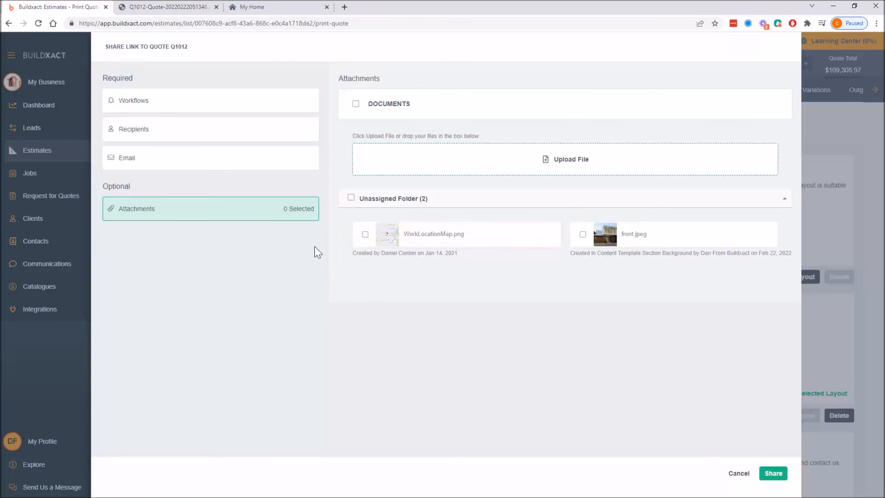
Share the quote link without any attachments, confirming the shared-items warning.
{"action": "left_click", "coordinate": [365, 234]}
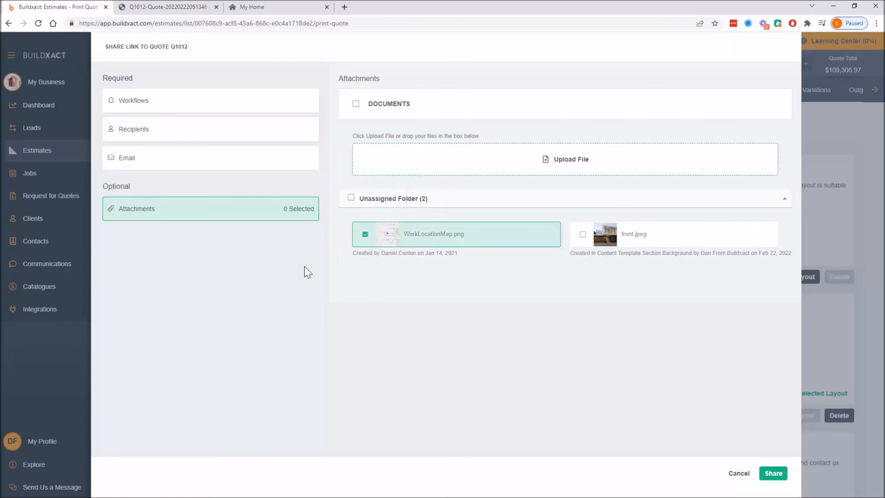
{"action": "left_click", "coordinate": [365, 235]}
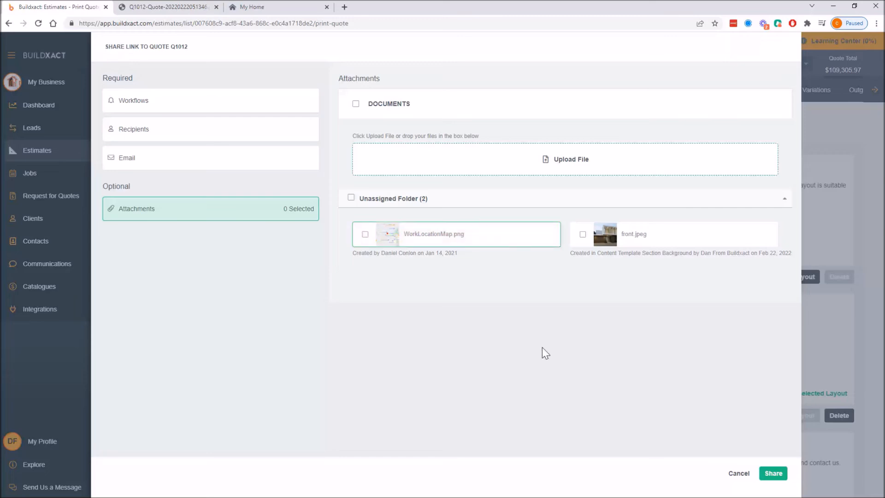
{"action": "left_click", "coordinate": [774, 473]}
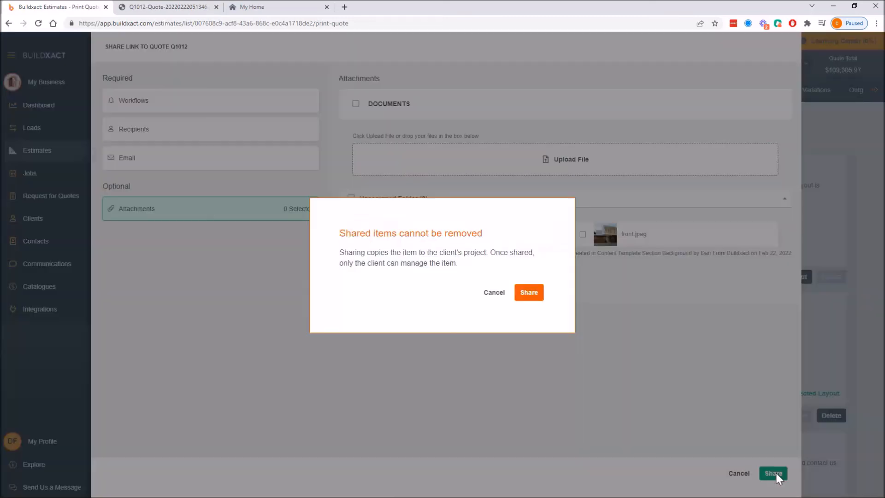
{"action": "left_click_drag", "start_coordinate": [341, 233], "coordinate": [492, 237]}
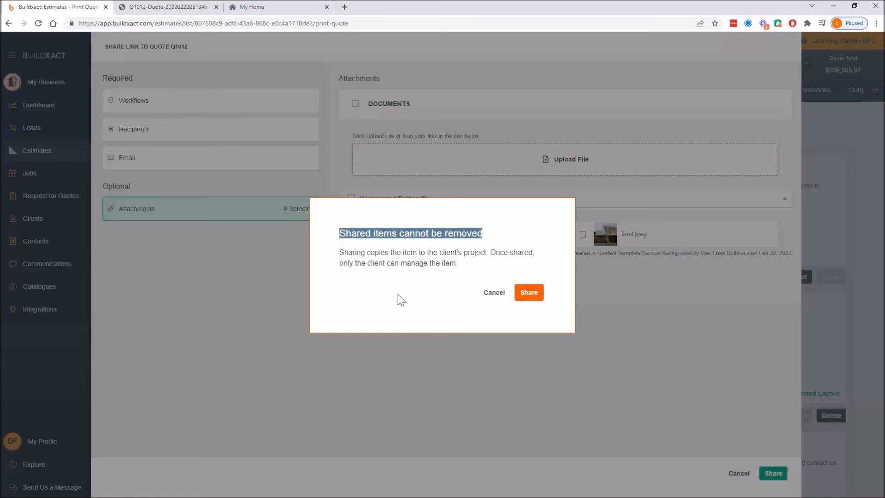
{"action": "left_click", "coordinate": [526, 295]}
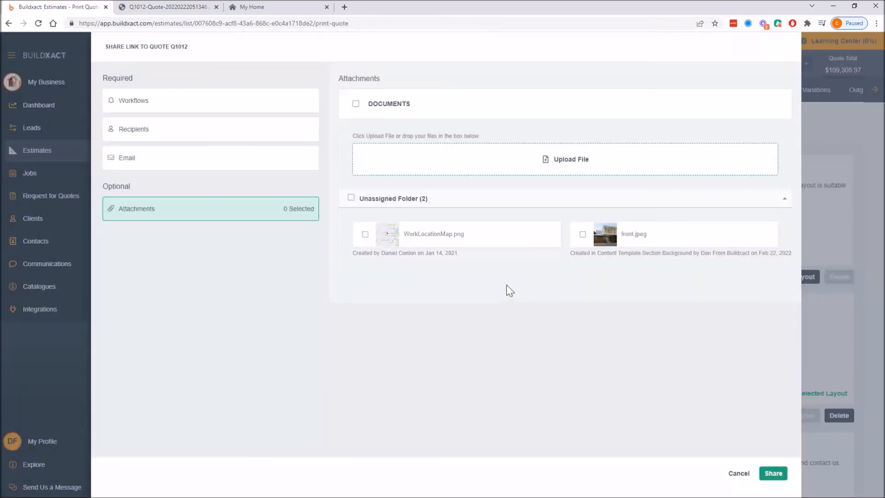
{"action": "left_click", "coordinate": [773, 473]}
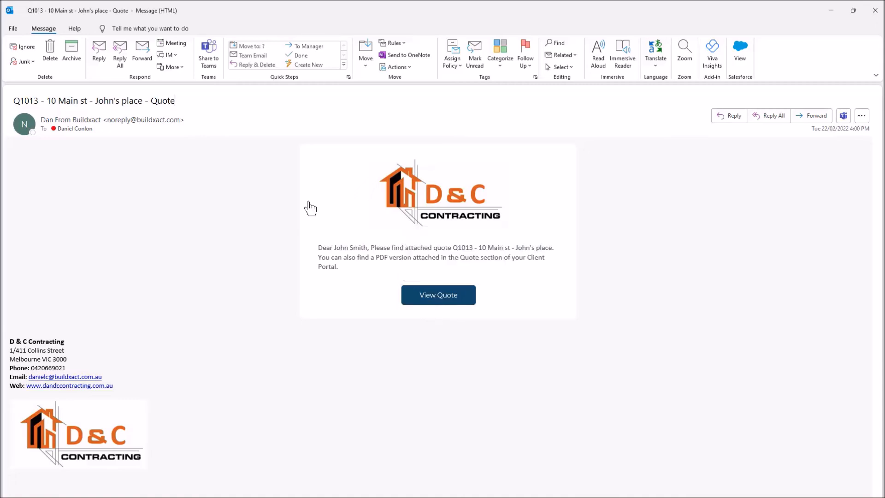
Open the shared quote from the client's quote email through its View Quote link.
{"action": "left_click_drag", "start_coordinate": [319, 248], "coordinate": [408, 266]}
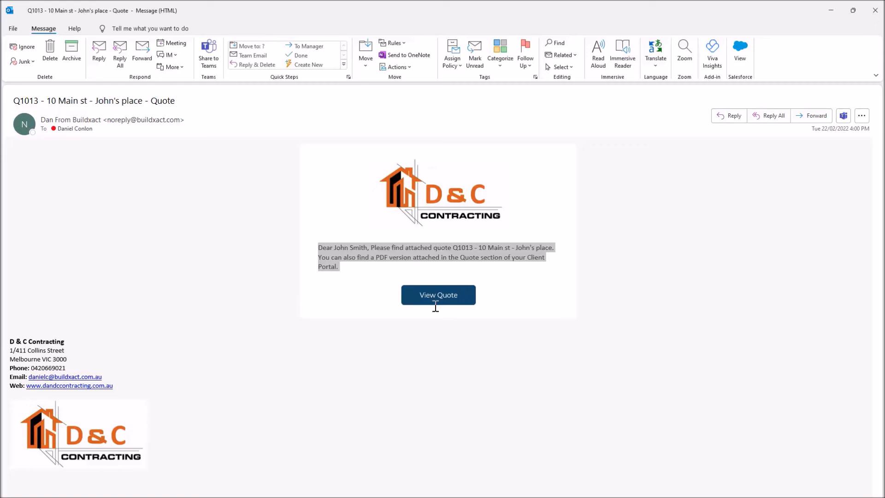
{"action": "left_click", "coordinate": [421, 298]}
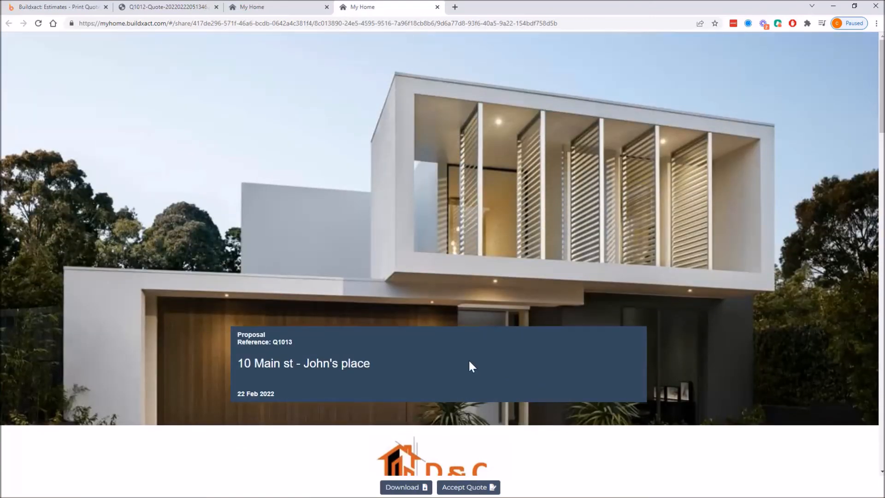
{"action": "scroll", "coordinate": [469, 362], "scroll_direction": "down", "scroll_amount": 10}
{"action": "scroll", "coordinate": [469, 361], "scroll_direction": "up", "scroll_amount": 8}
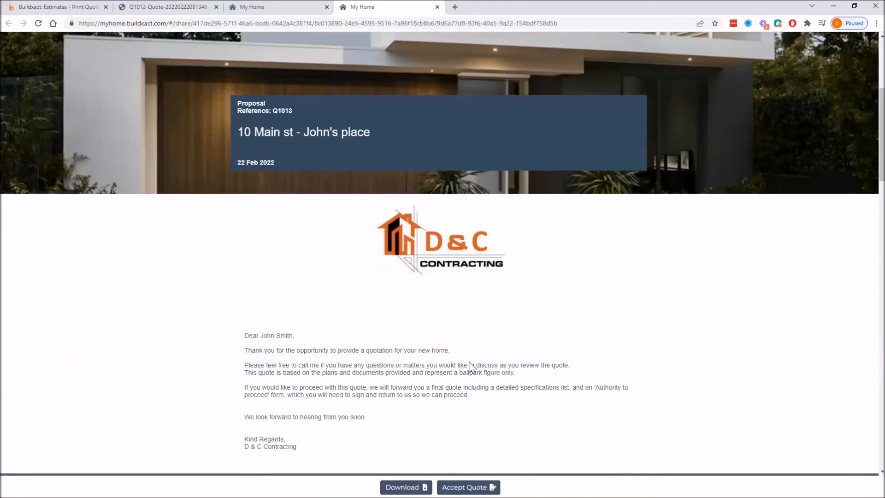
Examine the client portal's quotes list and scroll through the shared quote's letter, allowances, summary and contact details.
{"action": "left_click", "coordinate": [298, 6]}
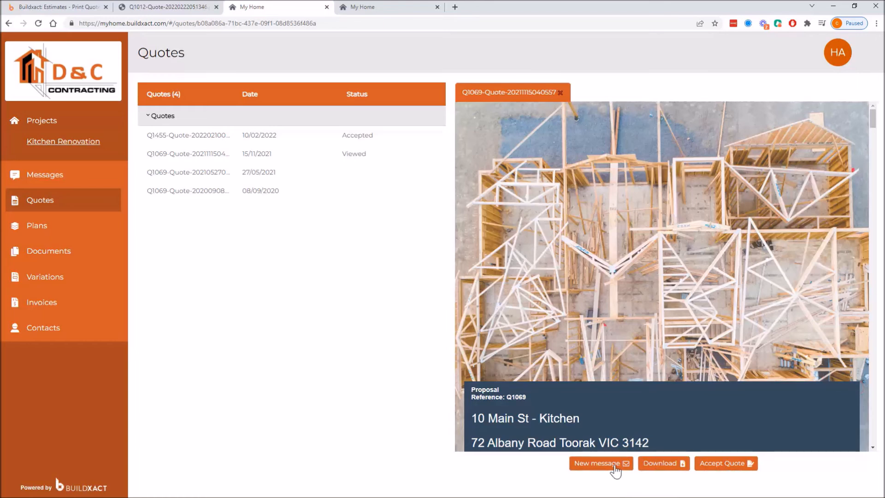
{"action": "left_click", "coordinate": [364, 8]}
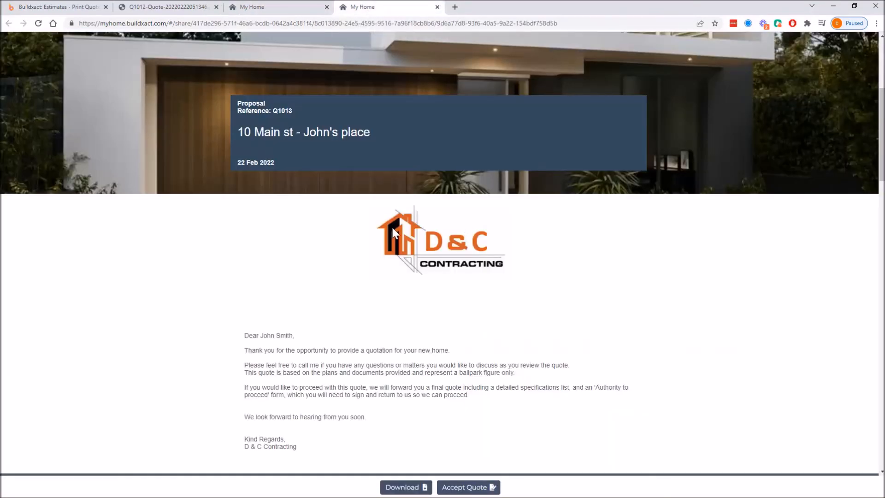
{"action": "scroll", "coordinate": [494, 449], "scroll_direction": "down", "scroll_amount": 3}
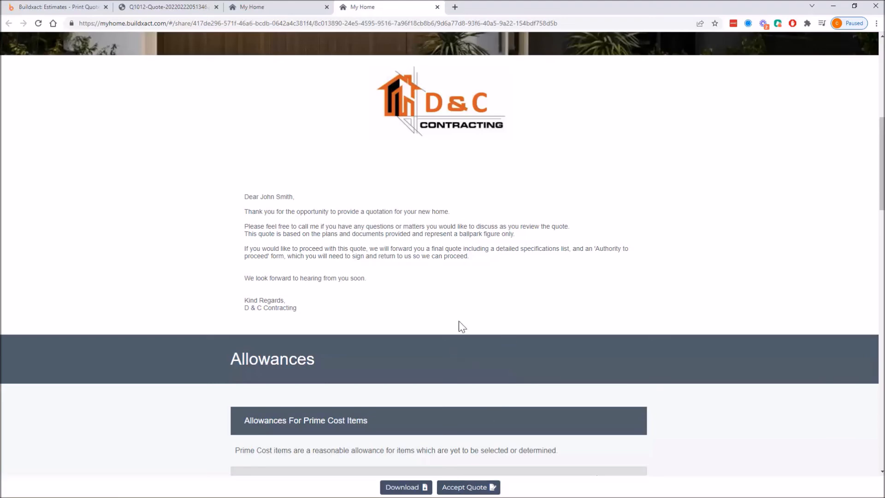
{"action": "scroll", "coordinate": [415, 324], "scroll_direction": "down", "scroll_amount": 20}
{"action": "scroll", "coordinate": [433, 339], "scroll_direction": "down", "scroll_amount": 4}
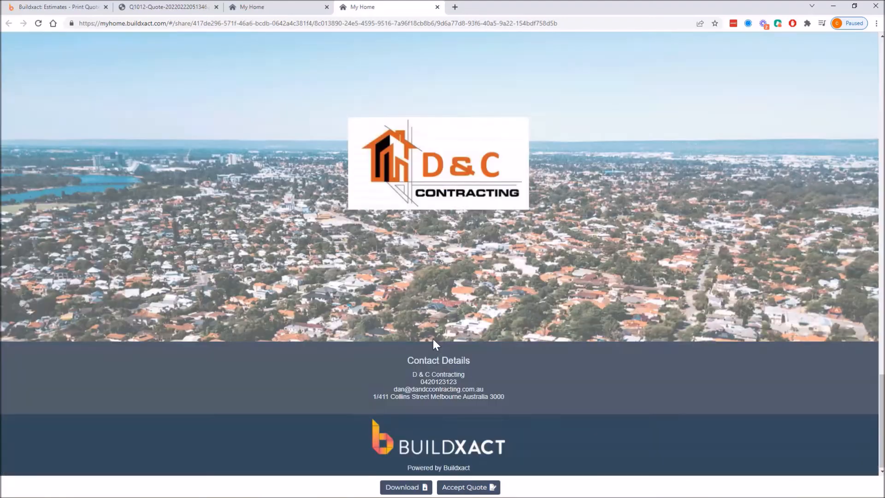
{"action": "scroll", "coordinate": [432, 338], "scroll_direction": "up", "scroll_amount": 18}
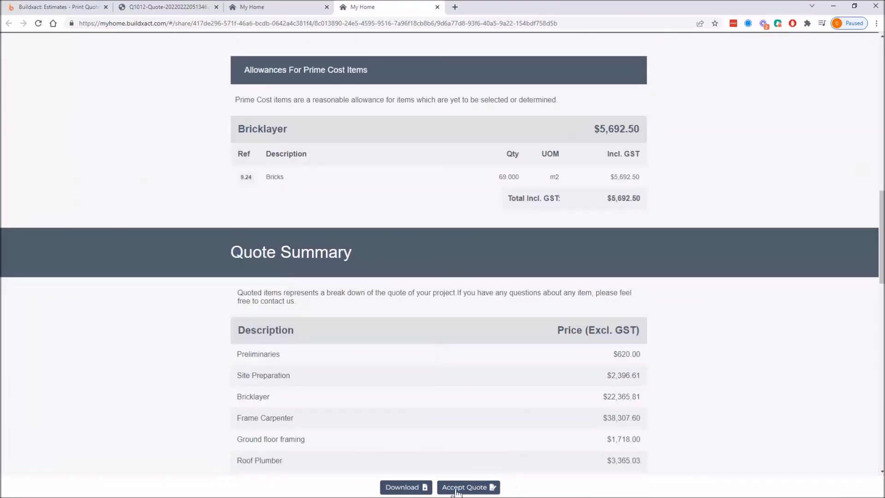
Accept the quote digitally from the client portal, then return to the Buildxact tab.
{"action": "left_click", "coordinate": [453, 489]}
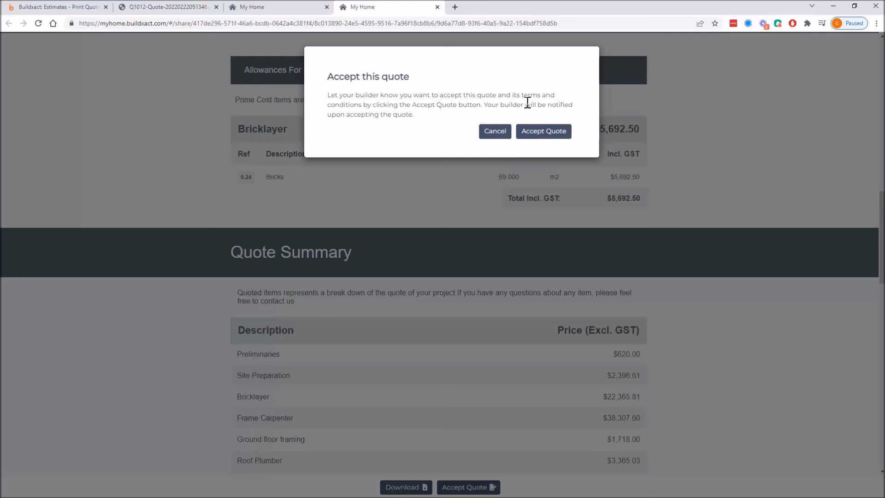
{"action": "left_click", "coordinate": [533, 134]}
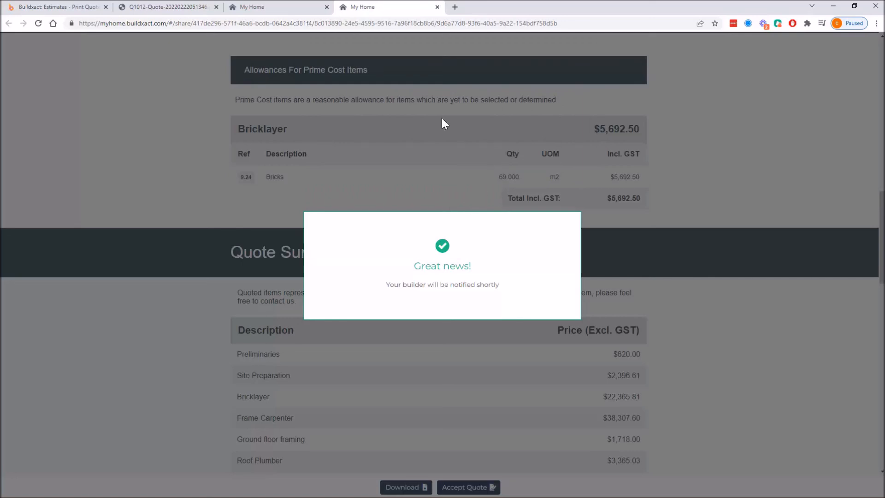
{"action": "left_click", "coordinate": [66, 8]}
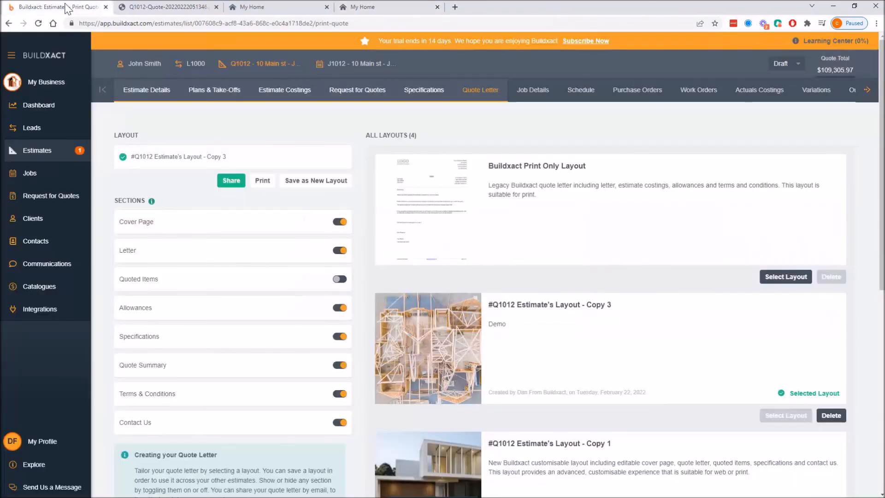
Open the digitally accepted Q1013 estimate from the estimates notification and dismiss the notification.
{"action": "left_click", "coordinate": [60, 157]}
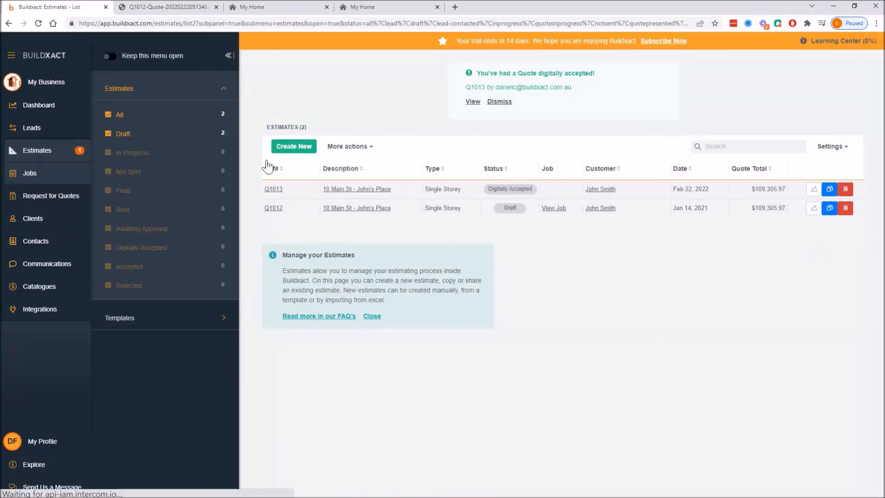
{"action": "left_click", "coordinate": [471, 102]}
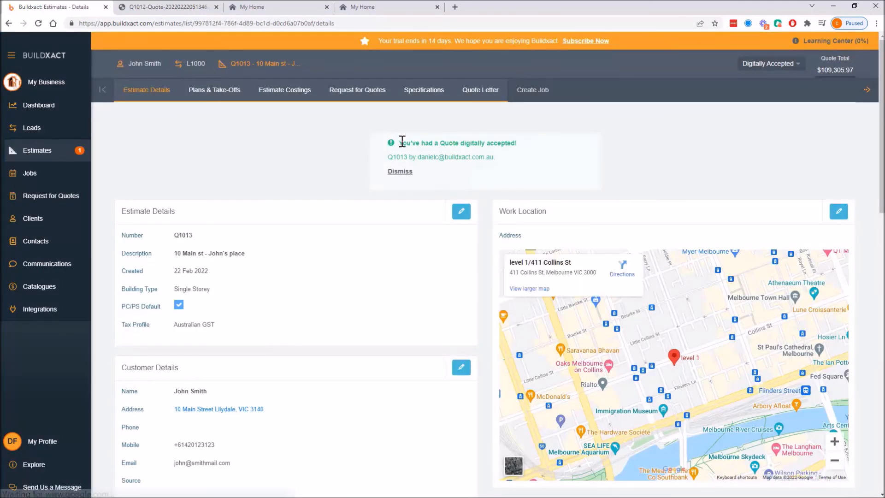
{"action": "left_click_drag", "start_coordinate": [402, 141], "coordinate": [539, 144]}
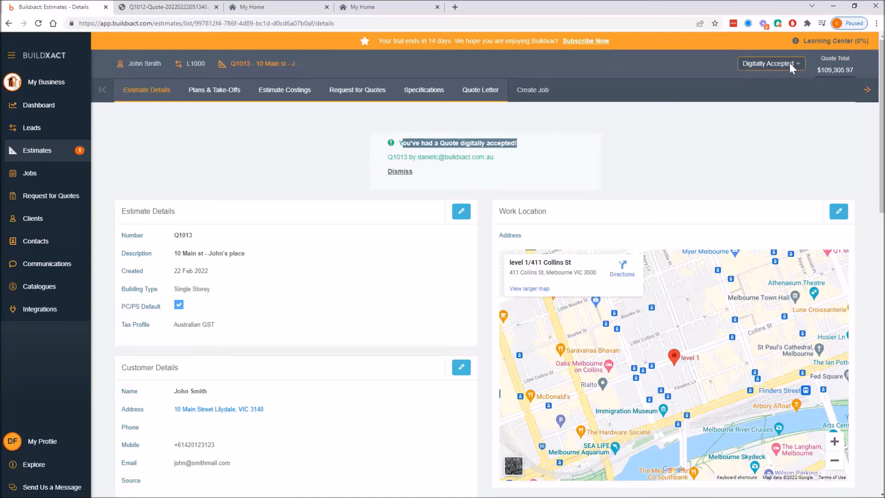
{"action": "left_click", "coordinate": [777, 64]}
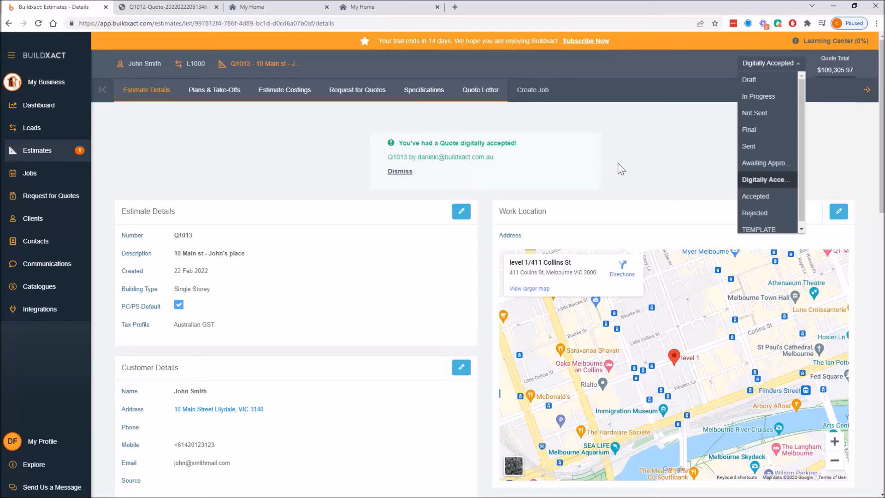
{"action": "left_click", "coordinate": [307, 152]}
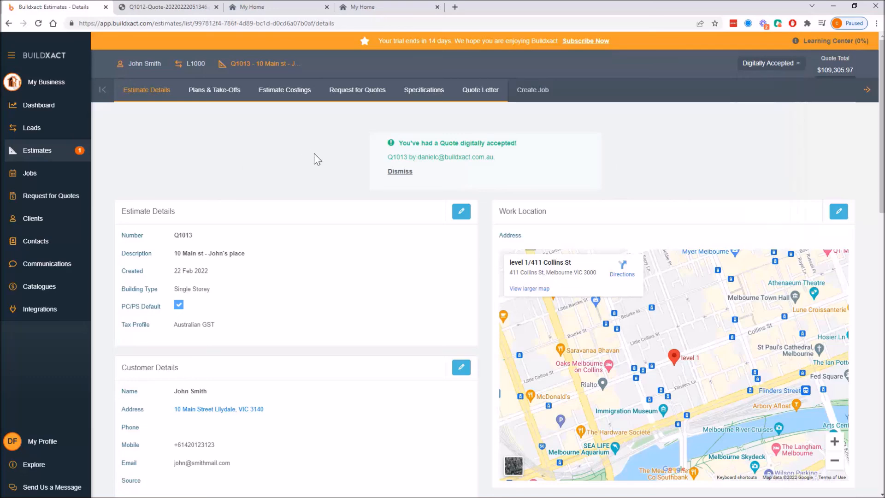
{"action": "left_click", "coordinate": [397, 172]}
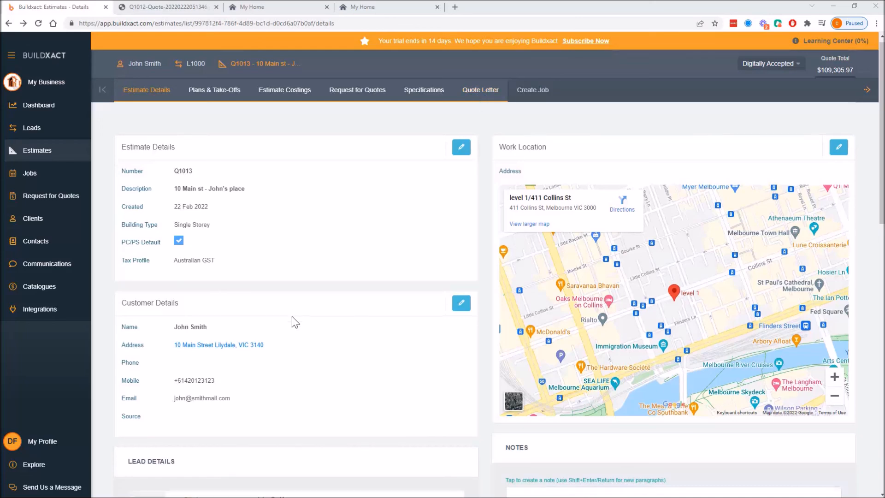
Examine the estimate's versioning history and select the version recorded when the quote was shared to the client.
{"action": "scroll", "coordinate": [292, 319], "scroll_direction": "down", "scroll_amount": 5}
{"action": "scroll", "coordinate": [292, 316], "scroll_direction": "down", "scroll_amount": 5}
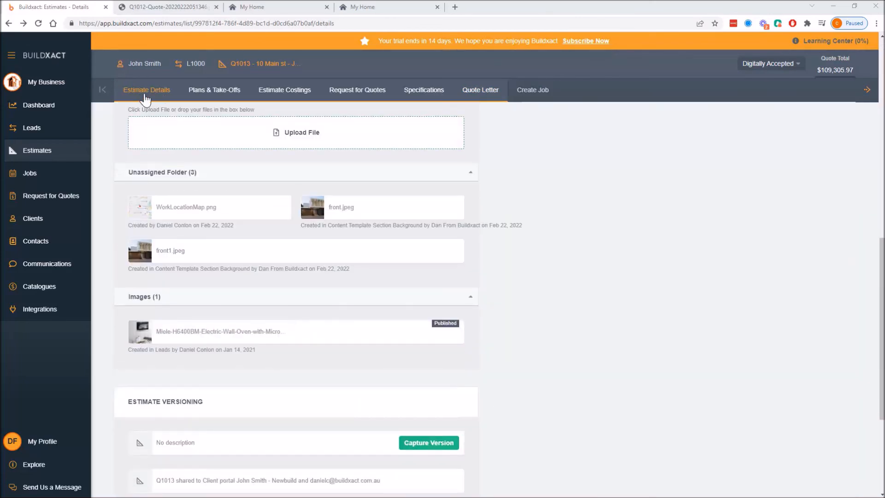
{"action": "scroll", "coordinate": [192, 351], "scroll_direction": "down", "scroll_amount": 4}
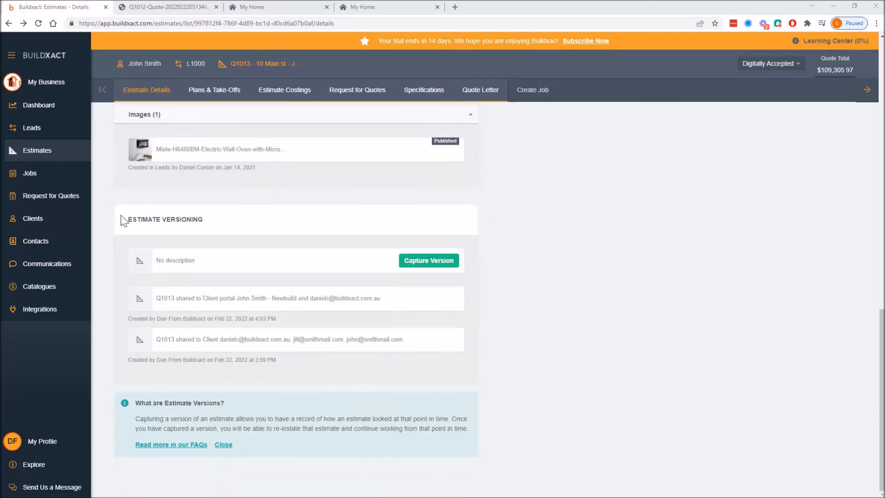
{"action": "left_click_drag", "start_coordinate": [120, 216], "coordinate": [383, 376]}
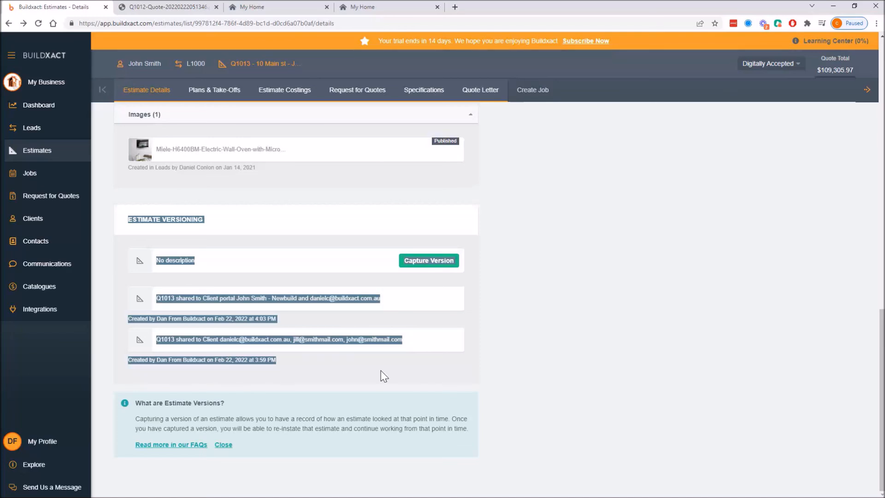
{"action": "left_click", "coordinate": [383, 376]}
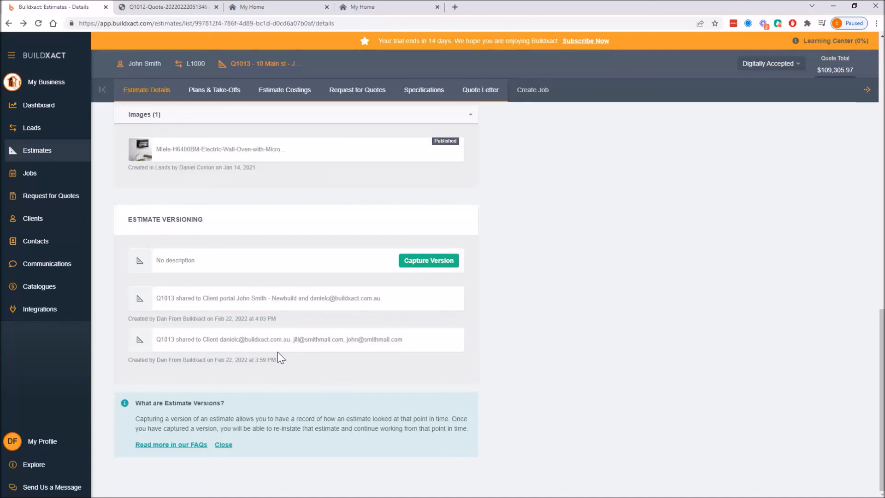
{"action": "left_click", "coordinate": [292, 346]}
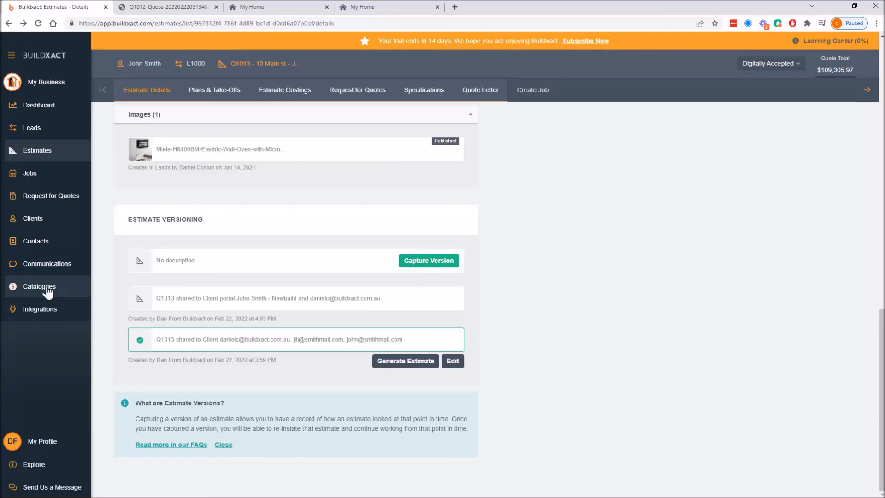
Open the sent email log and view the Q1012 quote email.
{"action": "left_click", "coordinate": [19, 266]}
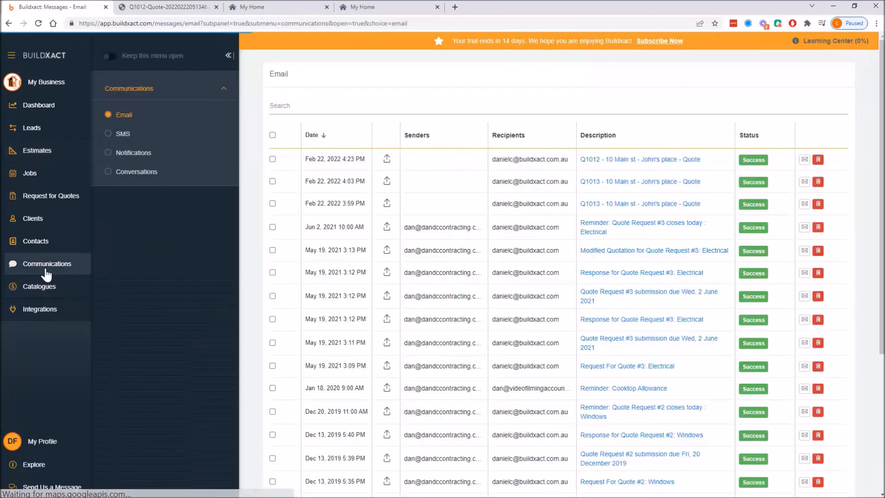
{"action": "left_click", "coordinate": [646, 160]}
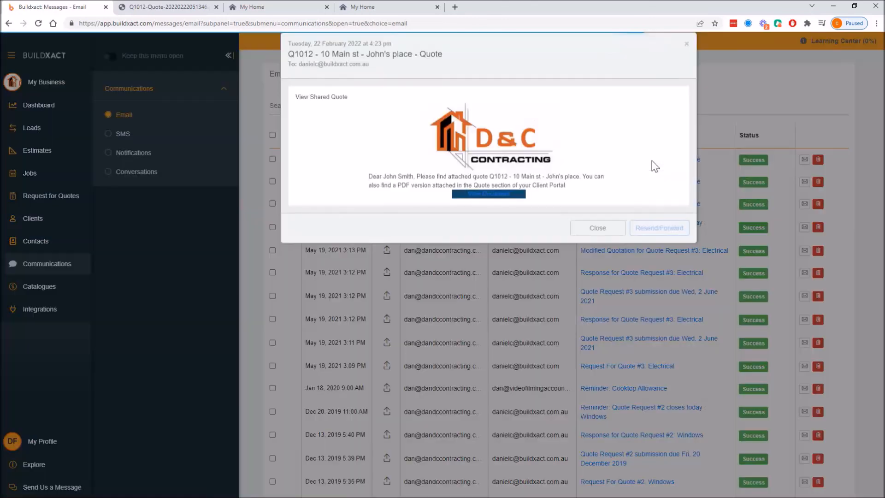